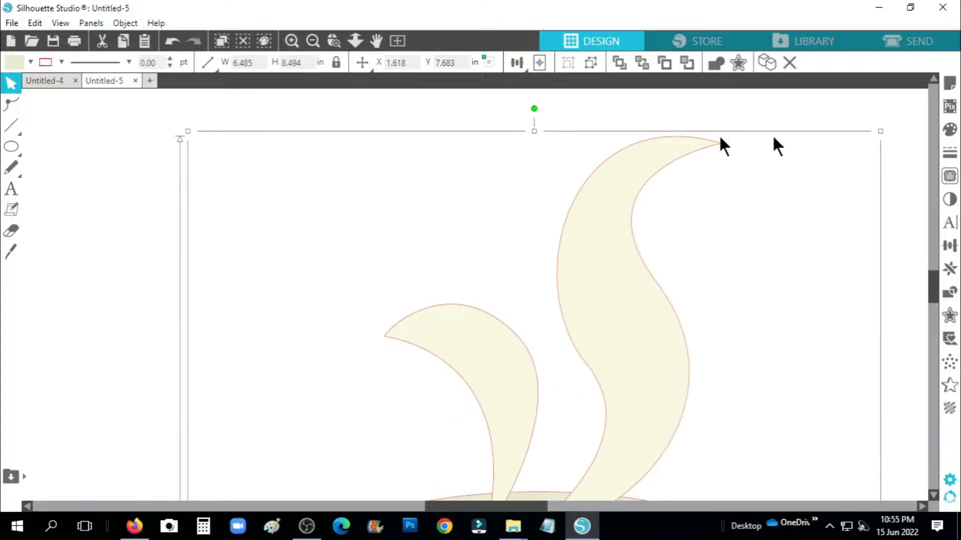
Scale the grouped coffee cup artwork down to about 2.56 by 3.35 in and reposition it.
left_click_drag(879, 132, 665, 412)
left_click_drag(532, 429, 531, 255)
left_click_drag(662, 128, 572, 246)
left_click_drag(505, 323, 523, 223)
Ungroup the coffee cup artwork and move the cup body off to the right of the other pieces.
right_click(520, 215)
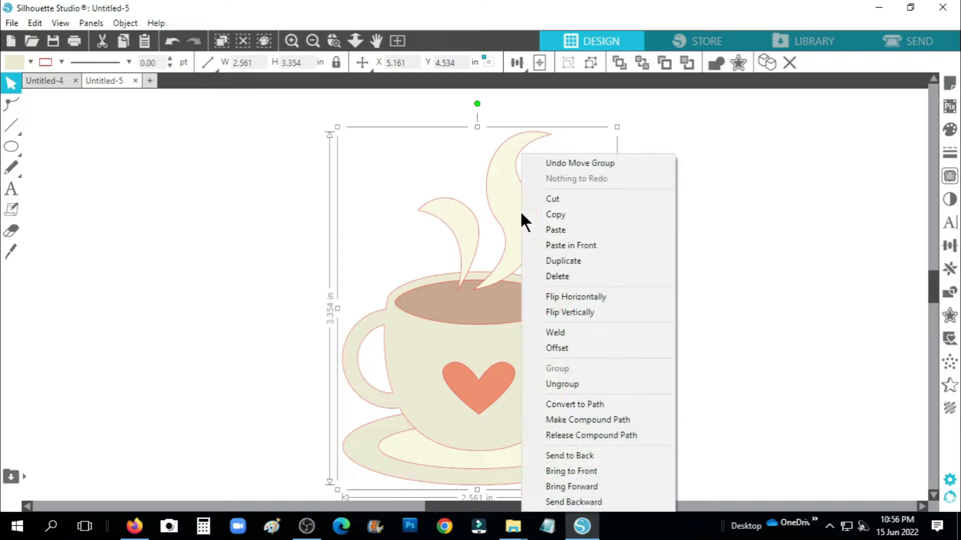
left_click(613, 384)
left_click(663, 320)
left_click_drag(559, 354, 838, 296)
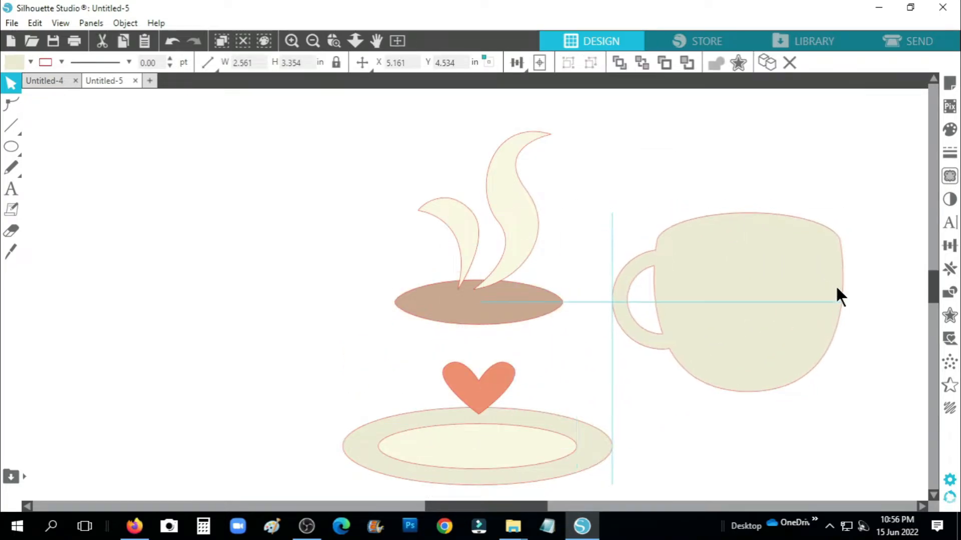
Group the two steam shapes and move them to the left, clear of the other pieces.
left_click_drag(395, 121, 672, 182)
right_click(663, 159)
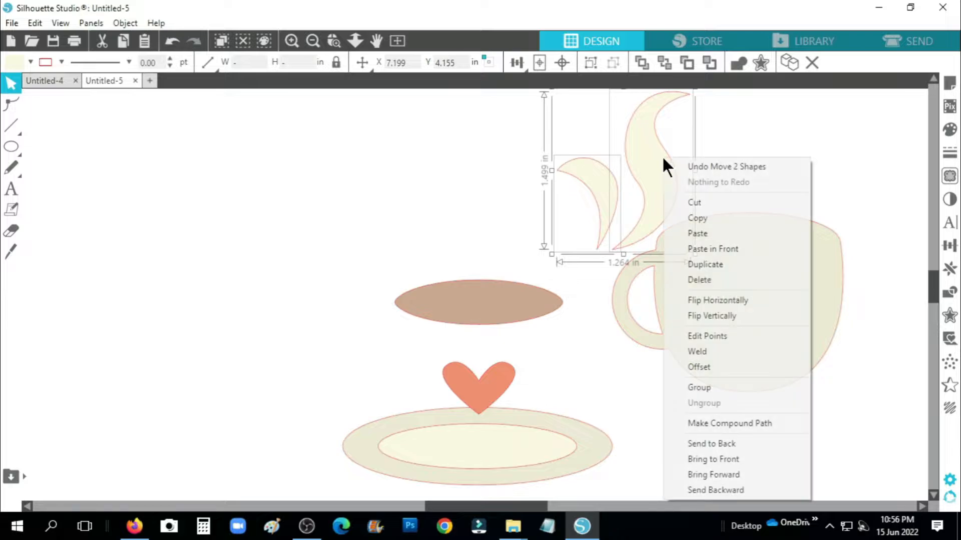
left_click(720, 385)
left_click_drag(658, 240, 139, 205)
Delete the brown coffee ellipse, the heart and the saucer shapes.
left_click_drag(377, 251, 557, 447)
right_click(532, 302)
left_click(551, 292)
Enlarge the cup body to about 3.15 by 2.44 in and centre it in the work area.
left_click_drag(703, 300, 520, 309)
left_click_drag(623, 400, 721, 477)
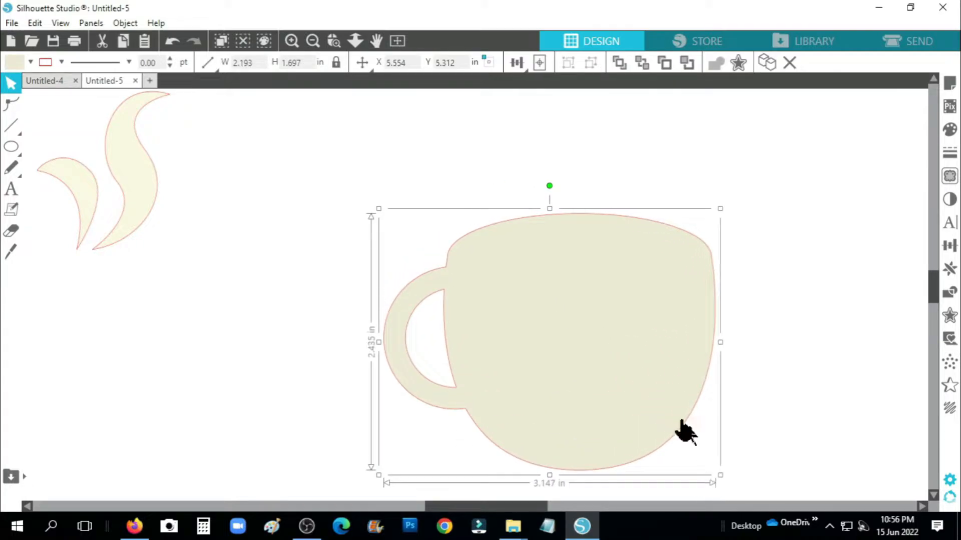
left_click_drag(670, 413, 601, 398)
Add the words HAPPY and FATHER'S as two separate text objects over the cup.
left_click(11, 189)
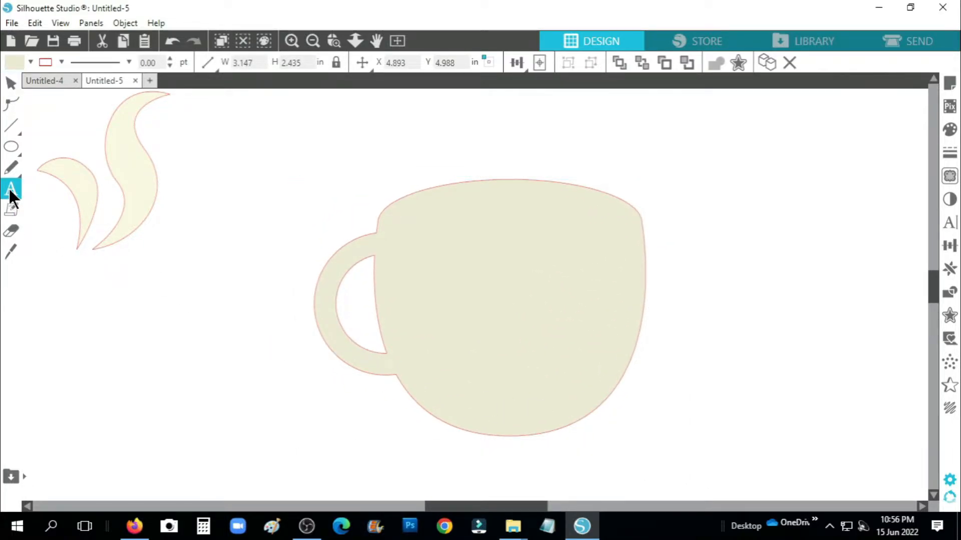
left_click(252, 243)
type("HAPPY")
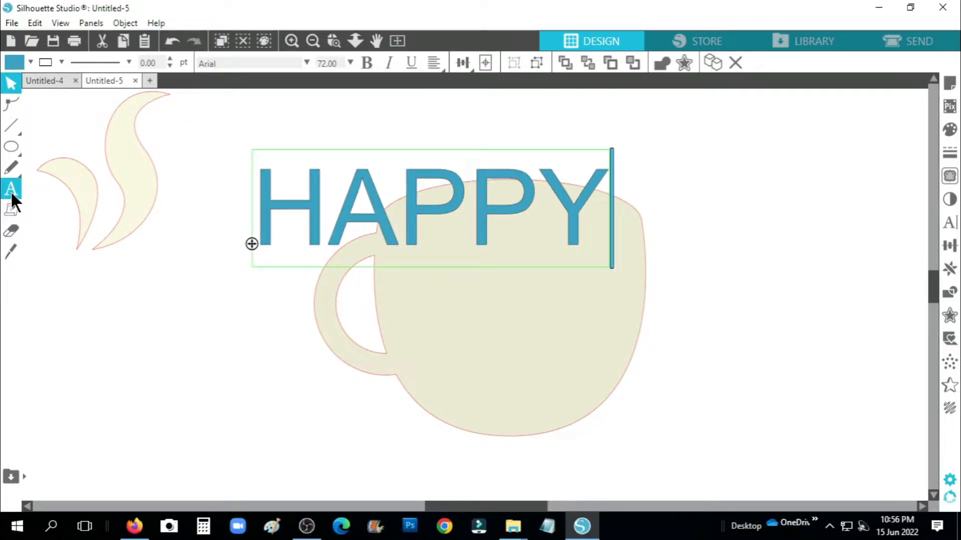
left_click(271, 301)
type("F")
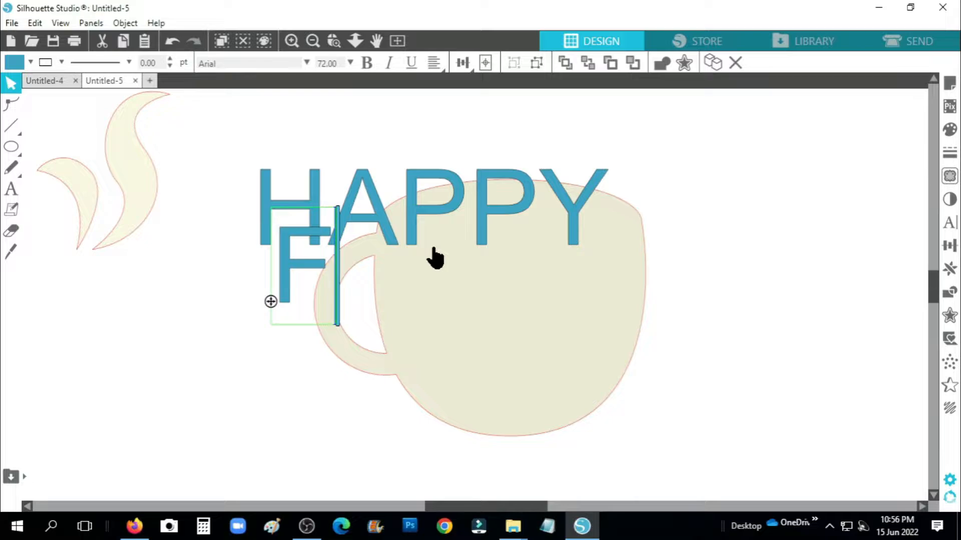
type("ATHER'S")
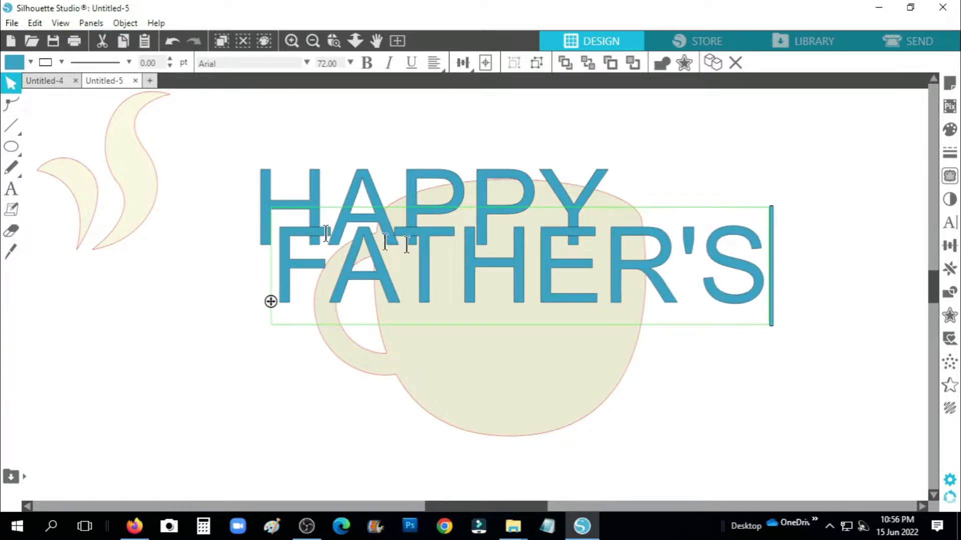
Add the word DAY as a third text object beneath FATHER'S.
left_click(11, 189)
left_click(320, 360)
type("D")
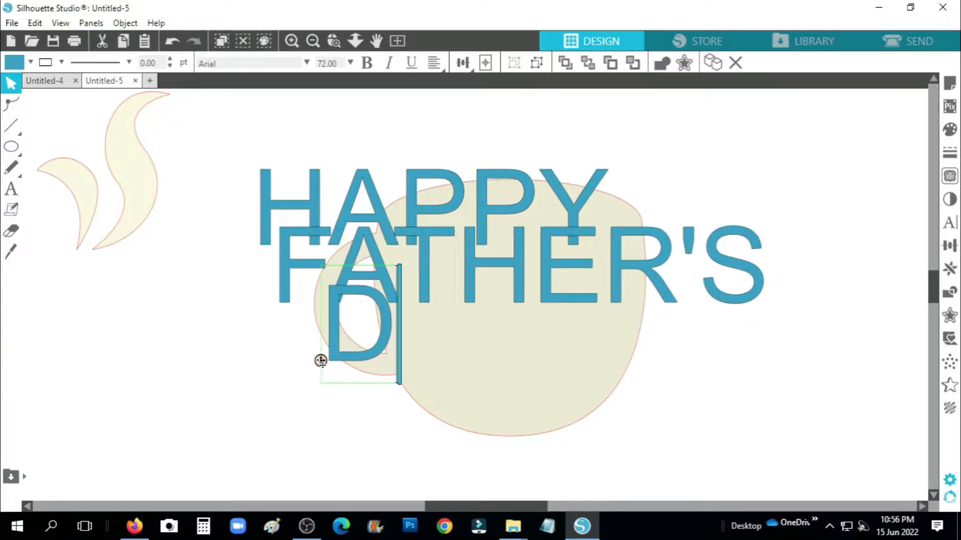
type("AY")
left_click(621, 376)
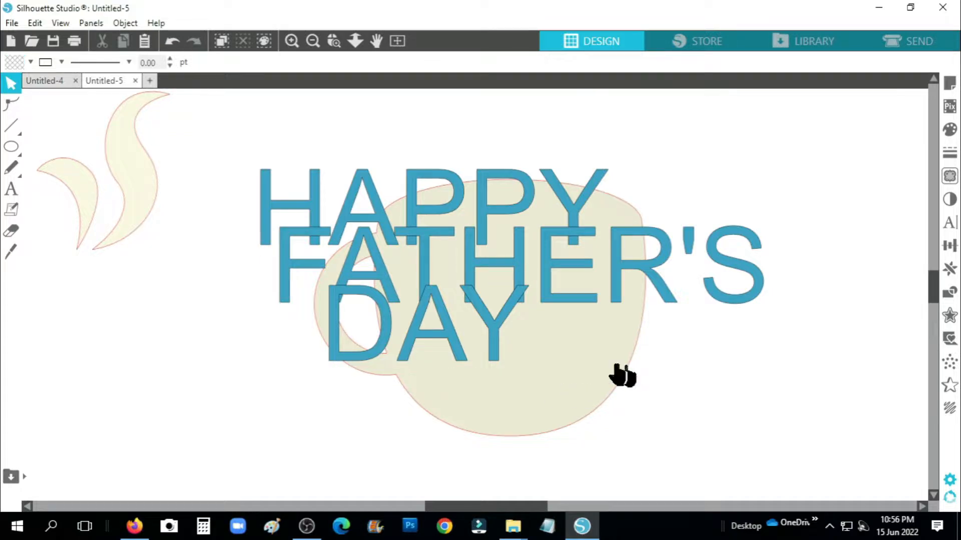
Move the cup clear of the text, make all three words bold and scale them together to about 3.79 in wide.
left_click_drag(622, 376, 191, 404)
left_click_drag(251, 146, 779, 418)
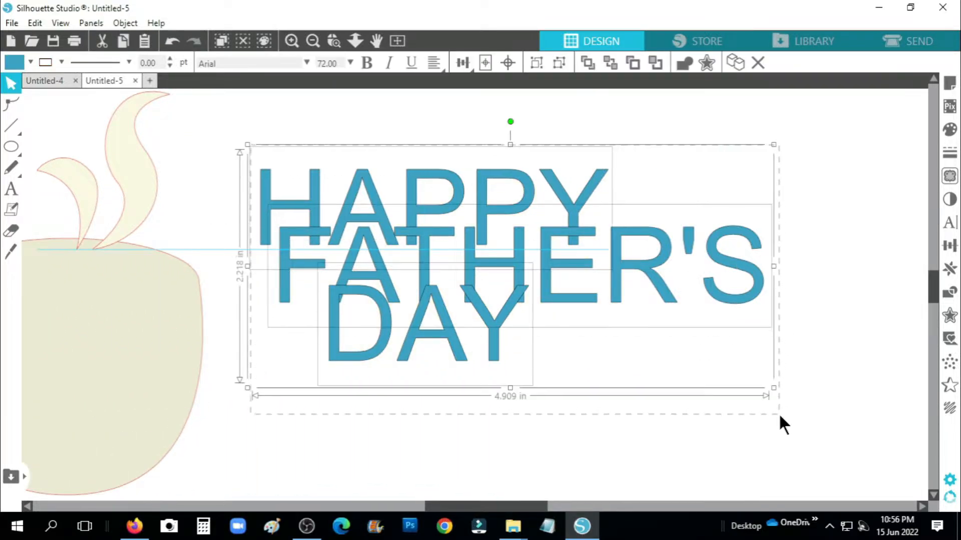
left_click(950, 222)
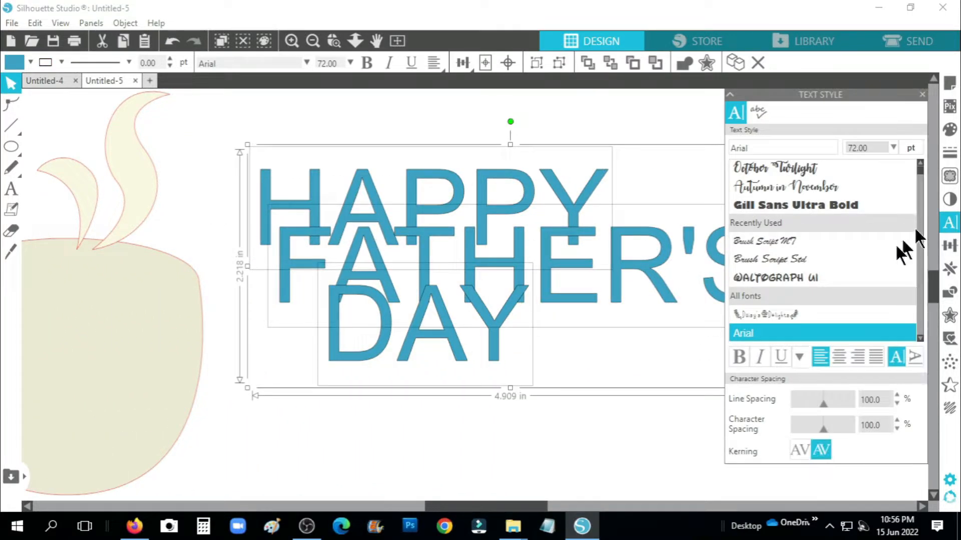
left_click(739, 356)
left_click(922, 94)
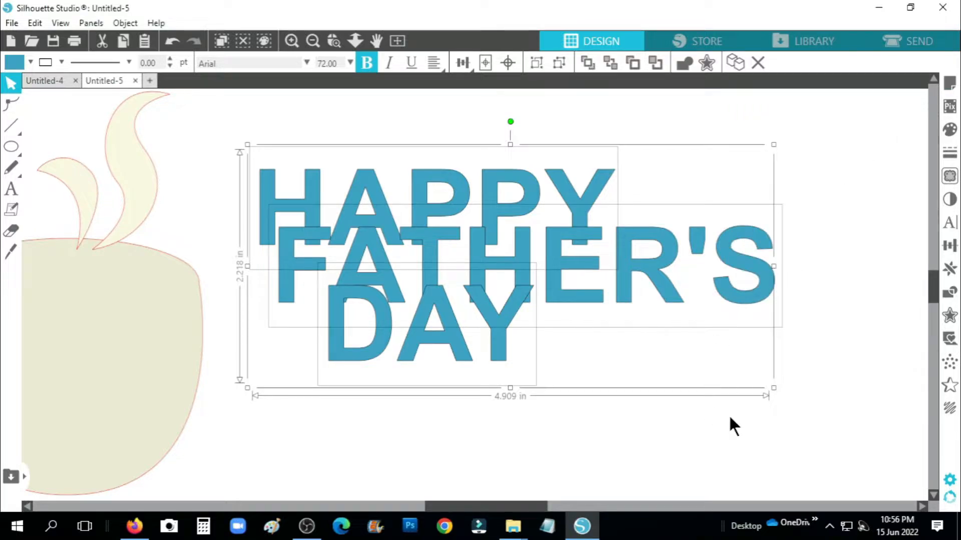
left_click_drag(776, 389, 646, 368)
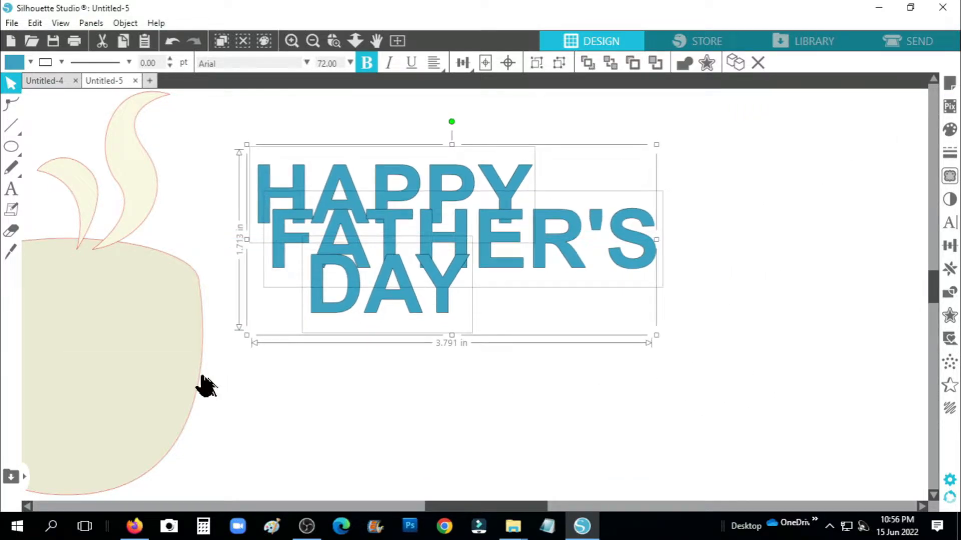
Move the cup back behind the text and arrange HAPPY, FATHER'S and DAY as three stacked lines over it.
left_click_drag(200, 387, 532, 314)
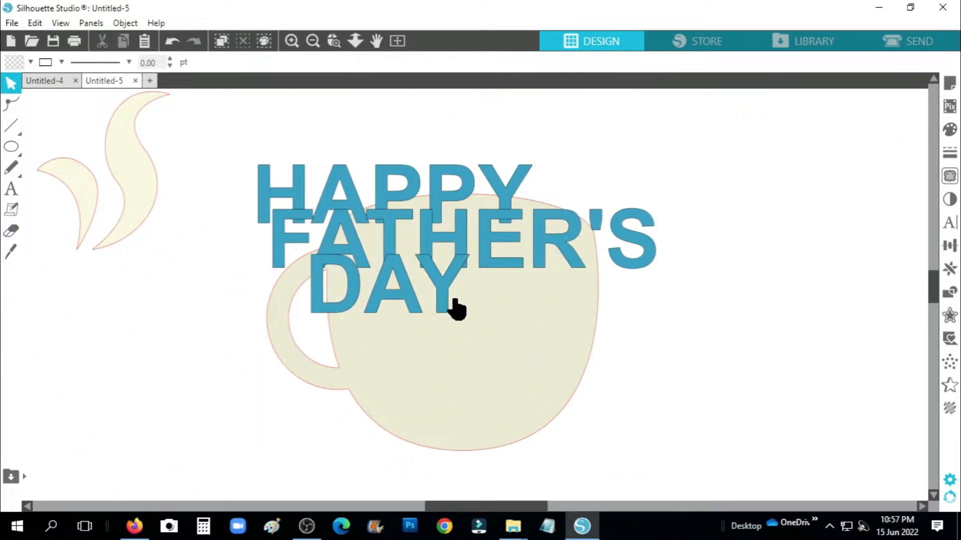
left_click_drag(455, 306, 530, 414)
left_click_drag(504, 272, 524, 356)
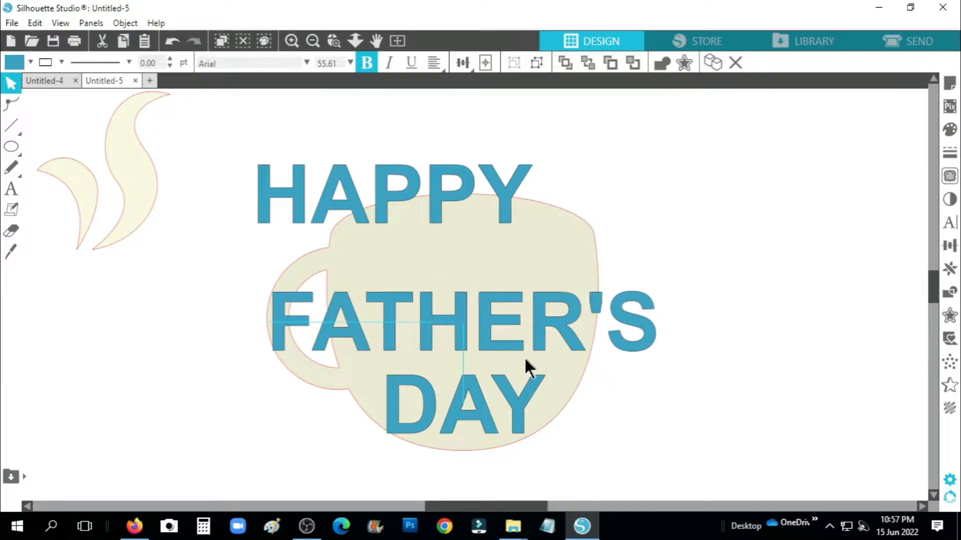
left_click_drag(473, 204, 555, 257)
left_click(601, 405)
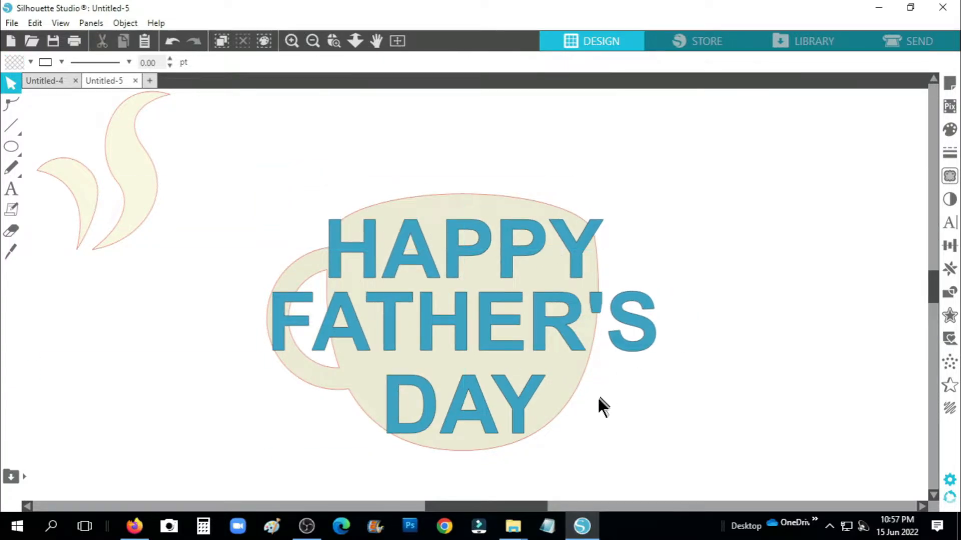
Move the cup aside, enlarge the three words together to about 4.1 in wide, and return the cup behind them.
left_click_drag(577, 392, 216, 392)
left_click_drag(315, 195, 665, 420)
left_click_drag(664, 200, 692, 186)
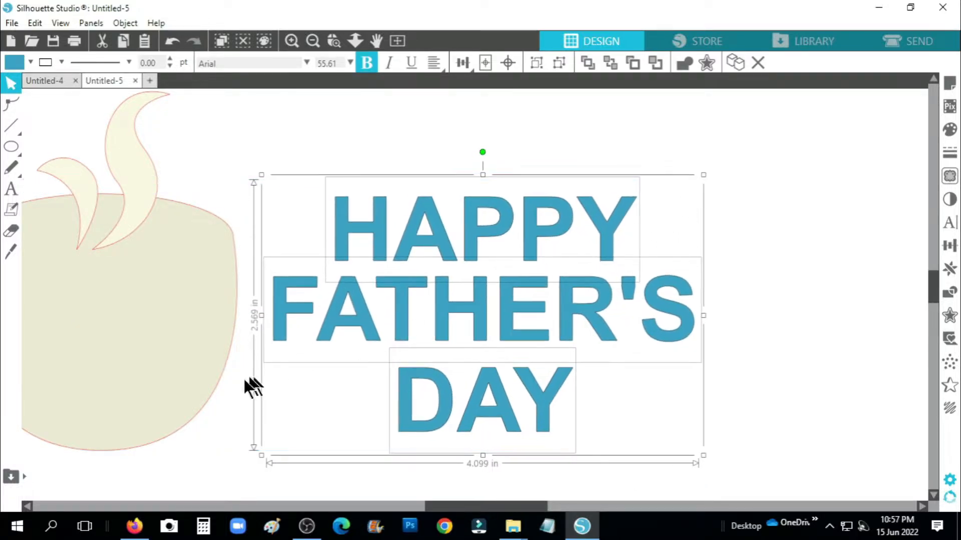
left_click(217, 425)
left_click_drag(233, 379, 564, 378)
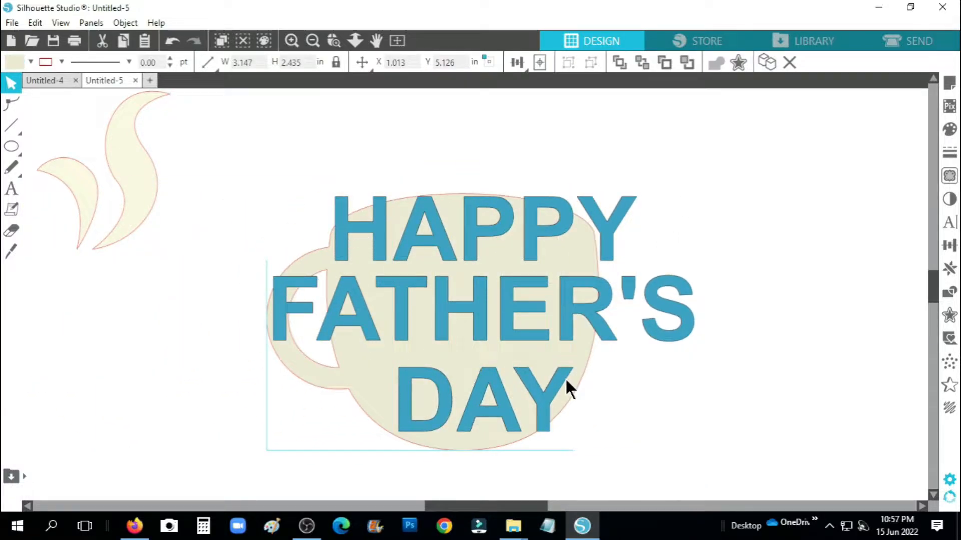
Narrow HAPPY to about 2.55 in wide and lower it to fit inside the cup's upper edge.
left_click(534, 255)
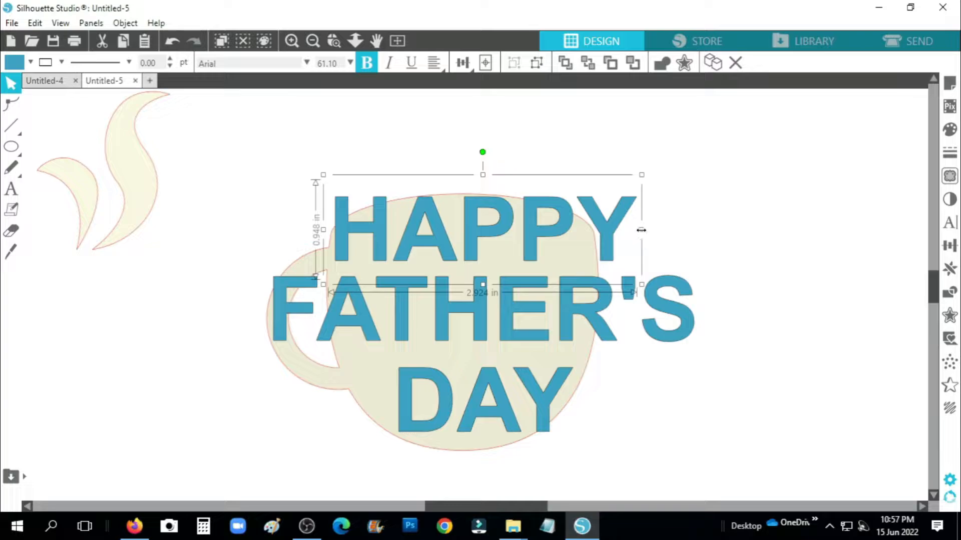
left_click_drag(641, 229, 602, 231)
left_click_drag(527, 231, 528, 247)
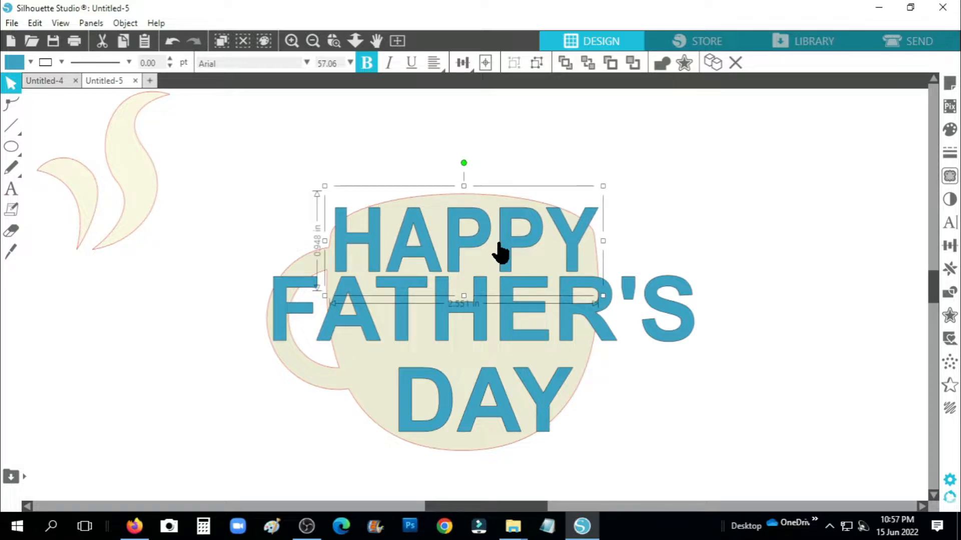
left_click_drag(497, 250, 502, 255)
key("Up")
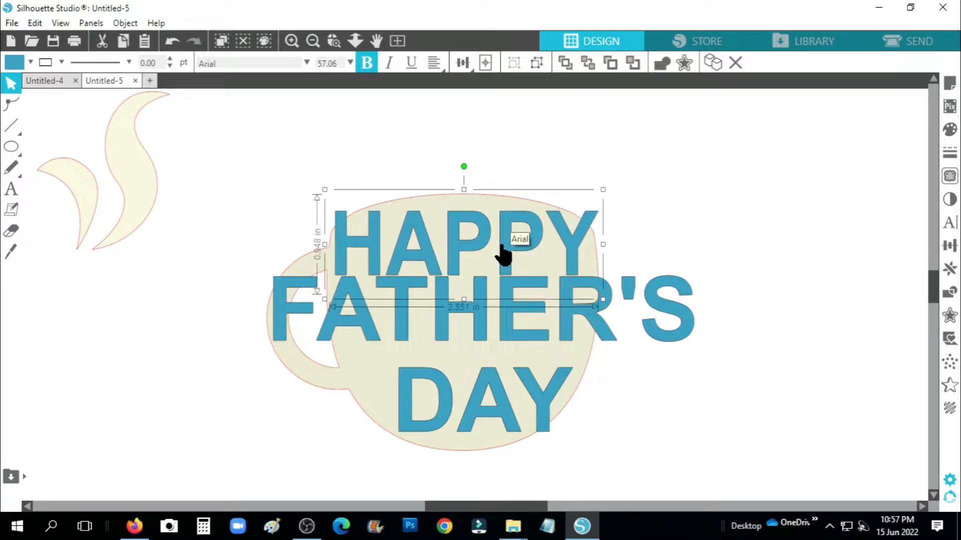
key("Down")
key("Down")
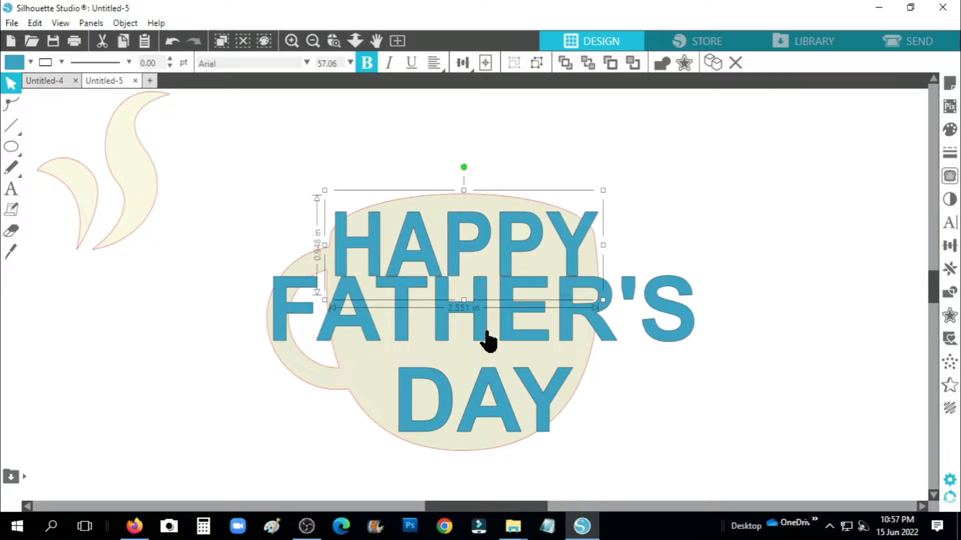
Resize FATHER'S to about 2.65 in wide by 1.07 in high and fit it just below HAPPY on the cup.
left_click(484, 339)
left_click_drag(703, 310, 609, 314)
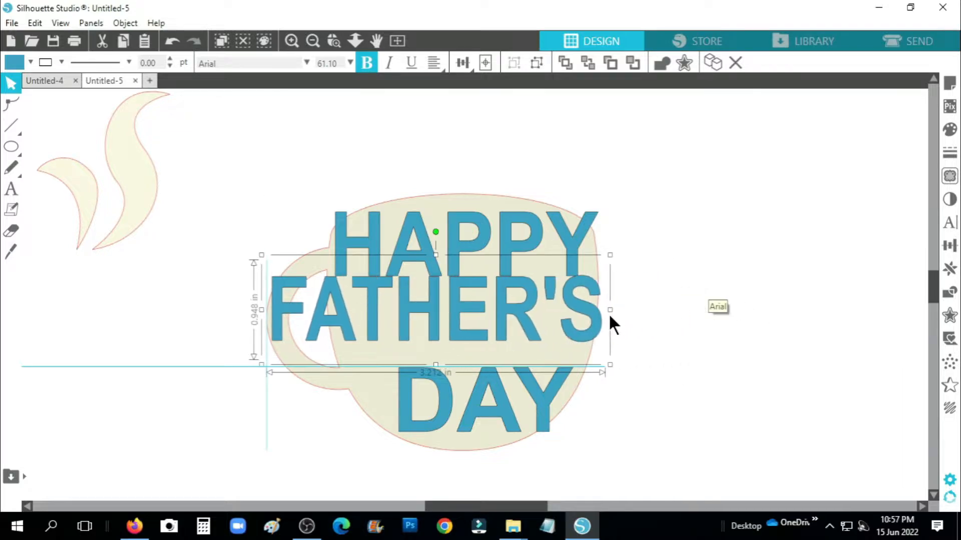
left_click_drag(268, 312, 320, 316)
key("Down")
key("Down")
key("Down")
key("Down")
key("Down")
key("Down")
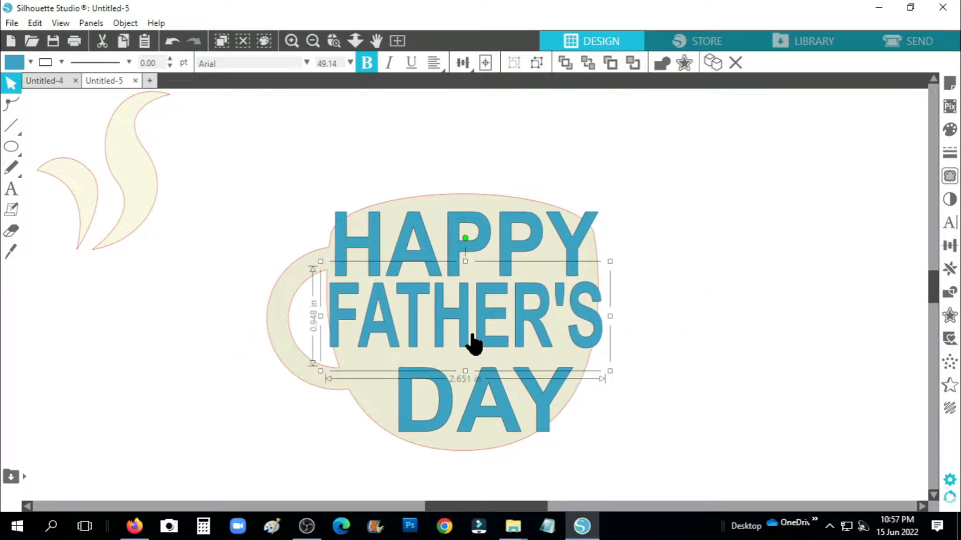
key("Up")
key("Up")
key("Up")
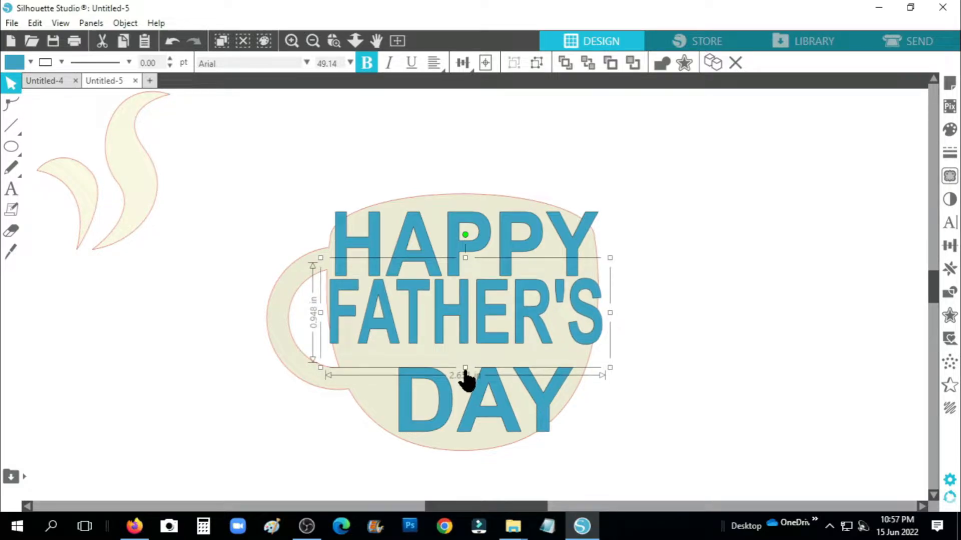
left_click_drag(465, 369, 462, 380)
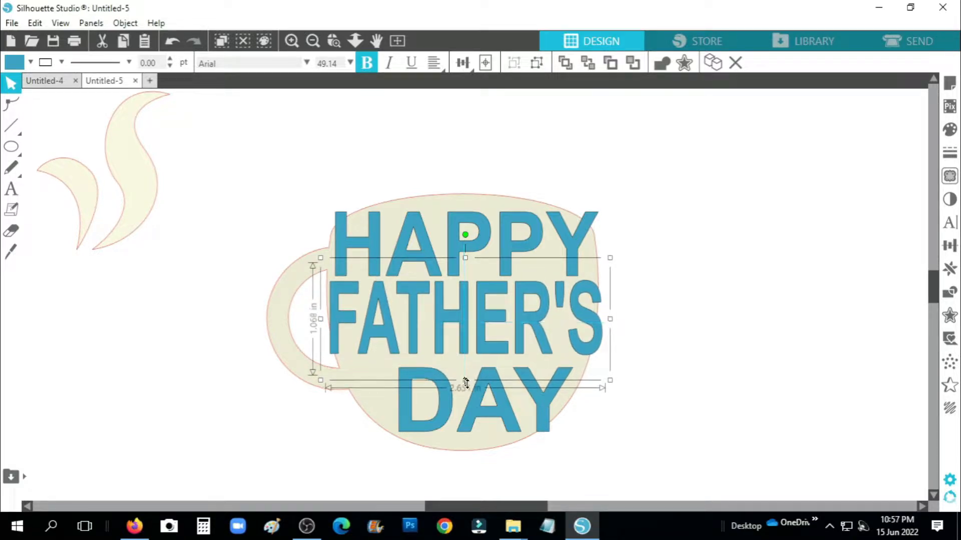
Nudge DAY left to centre it under FATHER'S and stretch it upward to about 1.01 in high.
left_click(479, 415)
key("Left")
key("Left")
key("Left")
key("Left")
key("Left")
key("Left")
key("Left")
key("Left")
key("Left")
key("Left")
key("Left")
key("Left")
key("Left")
key("Left")
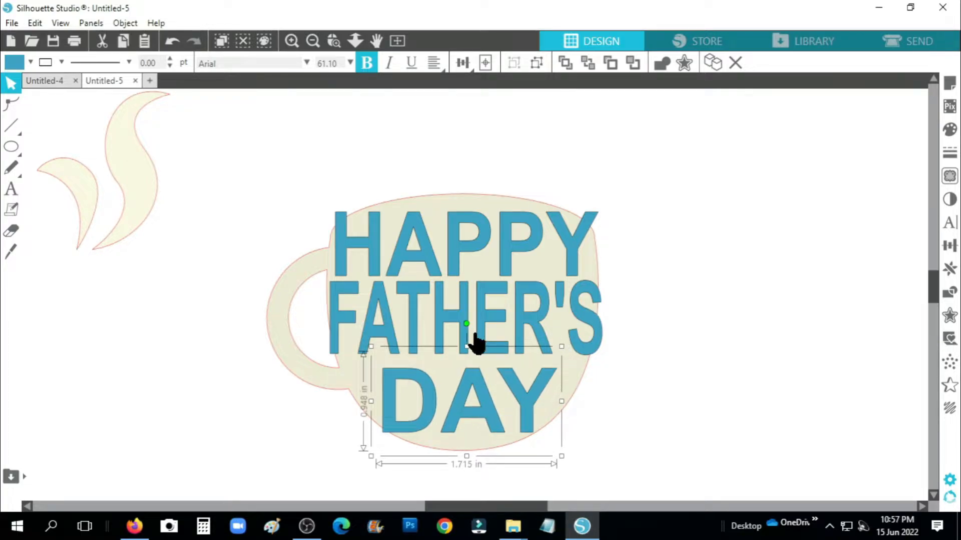
left_click(478, 325)
left_click(472, 380)
left_click_drag(467, 346, 466, 341)
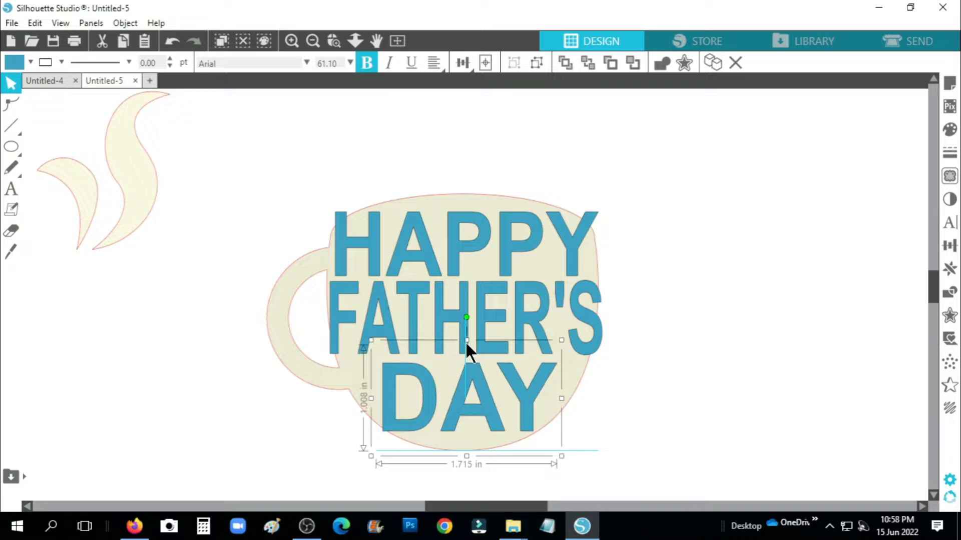
Stretch FATHER'S to about 1.1 in high and make HAPPY slightly taller to tighten the gaps between lines.
left_click(487, 331)
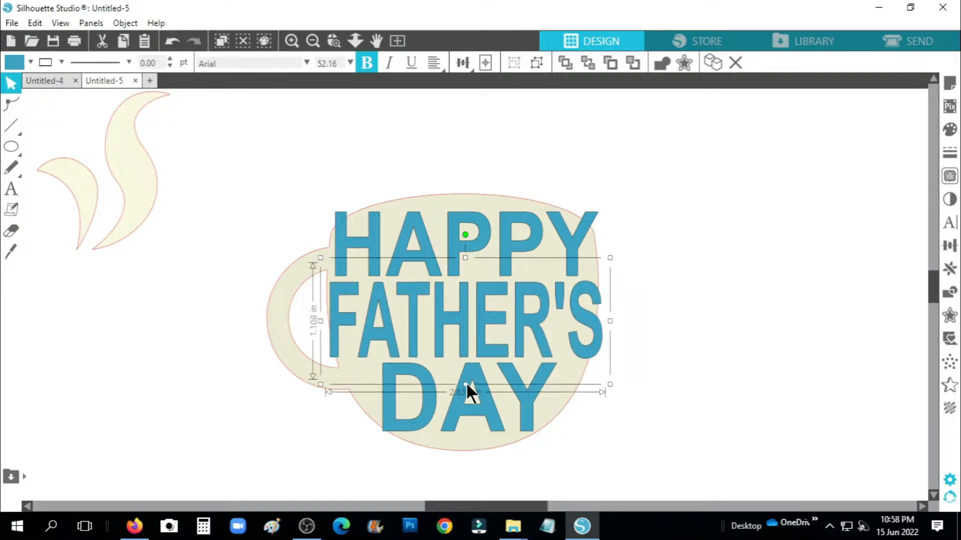
left_click(562, 242)
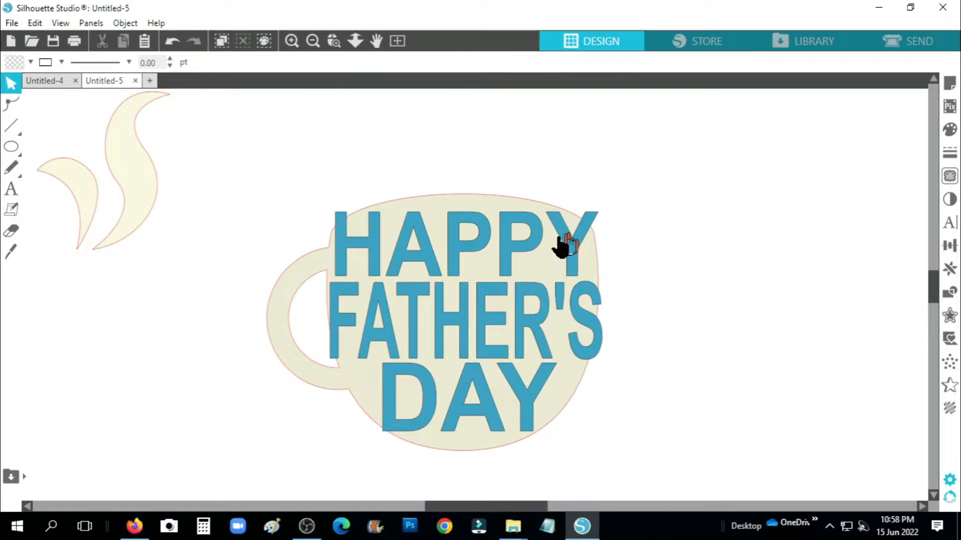
left_click_drag(464, 301, 465, 305)
left_click(661, 285)
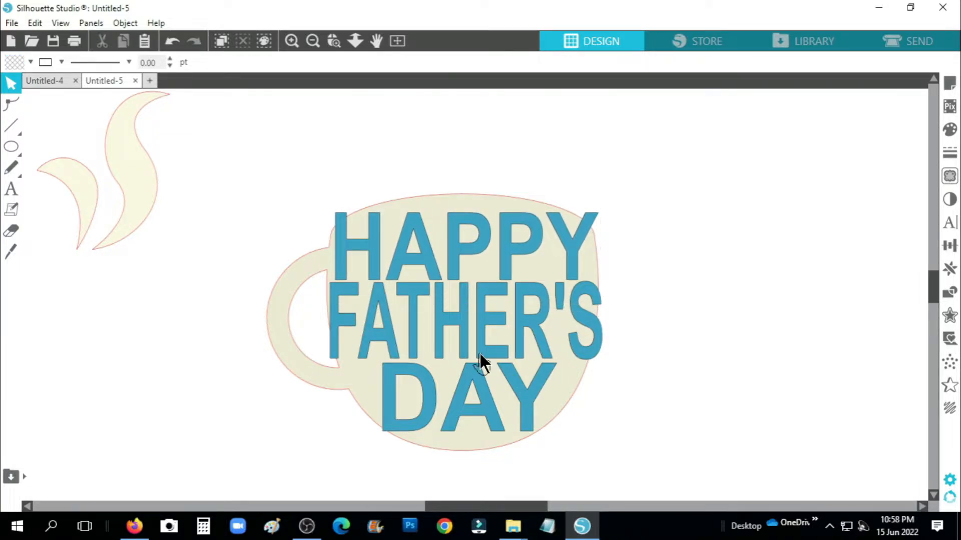
Ungroup the HAPPY text into separate letters.
left_click(511, 370)
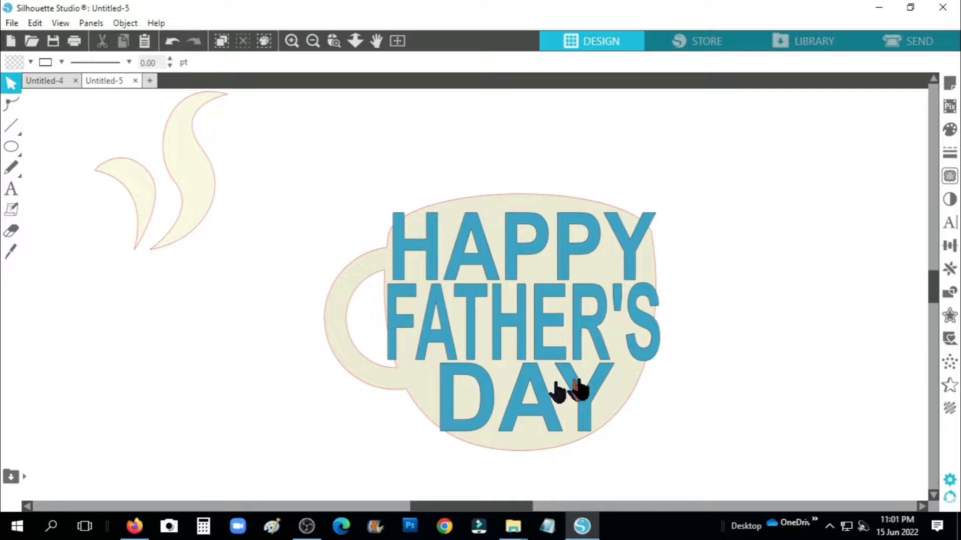
scroll(669, 375, "up", 3)
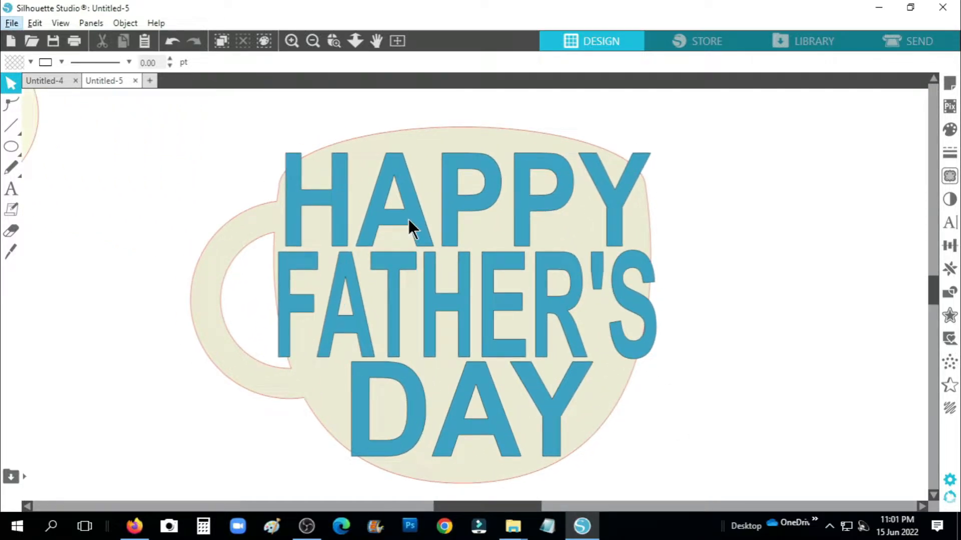
left_click(410, 229)
right_click(409, 229)
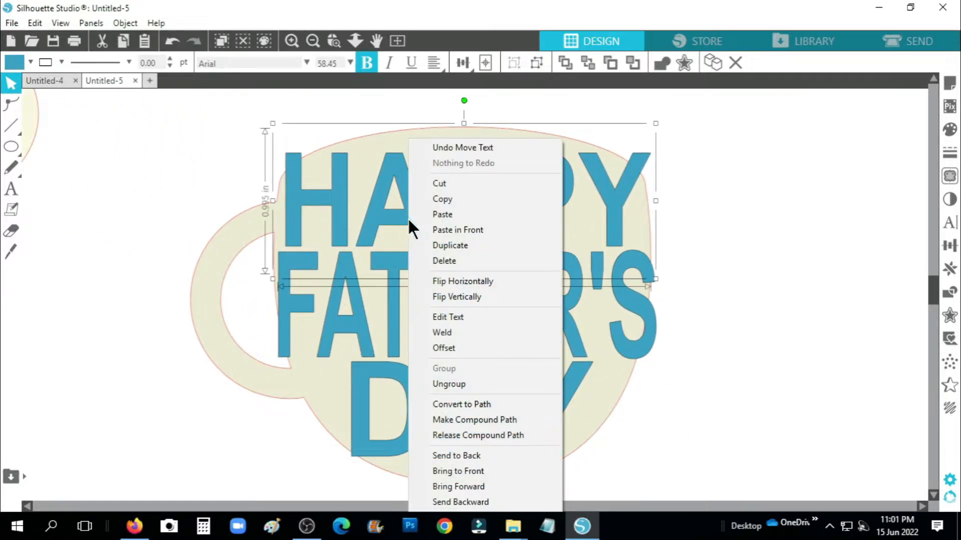
left_click(488, 384)
left_click(247, 227)
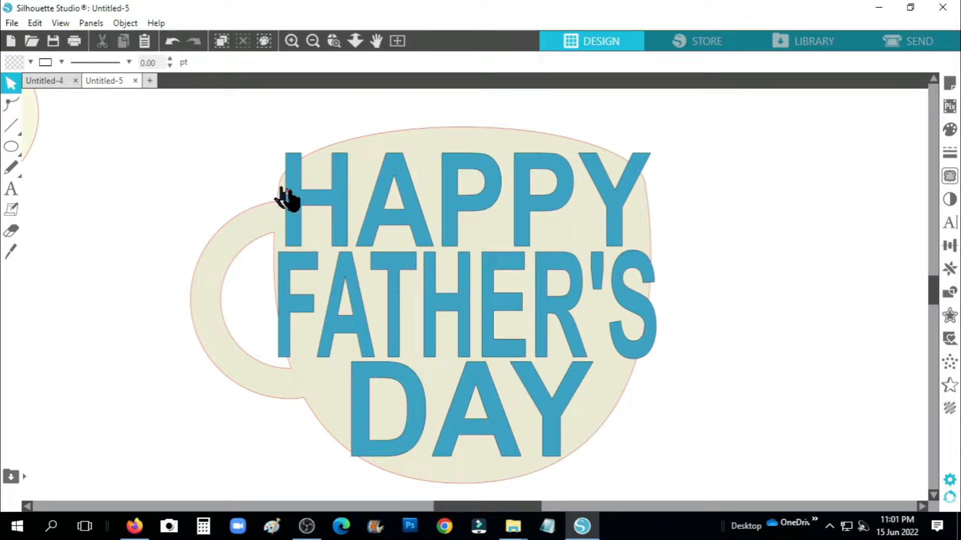
Widen the H toward the cup's left edge and flare its right stem's upper corners, making it about 0.70 in wide by 0.87 in high.
left_click(299, 206)
left_click_drag(280, 203, 273, 202)
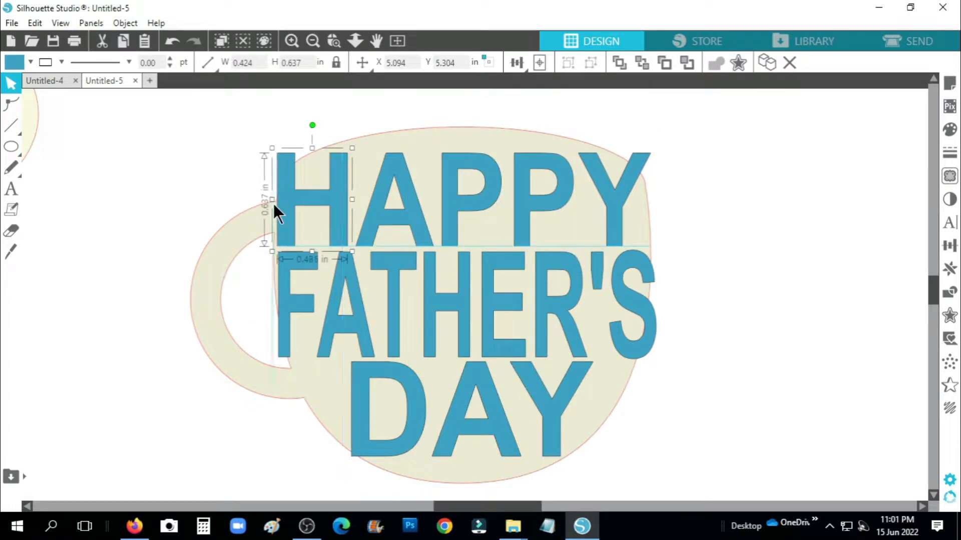
left_click(11, 105)
left_click_drag(331, 154, 376, 118)
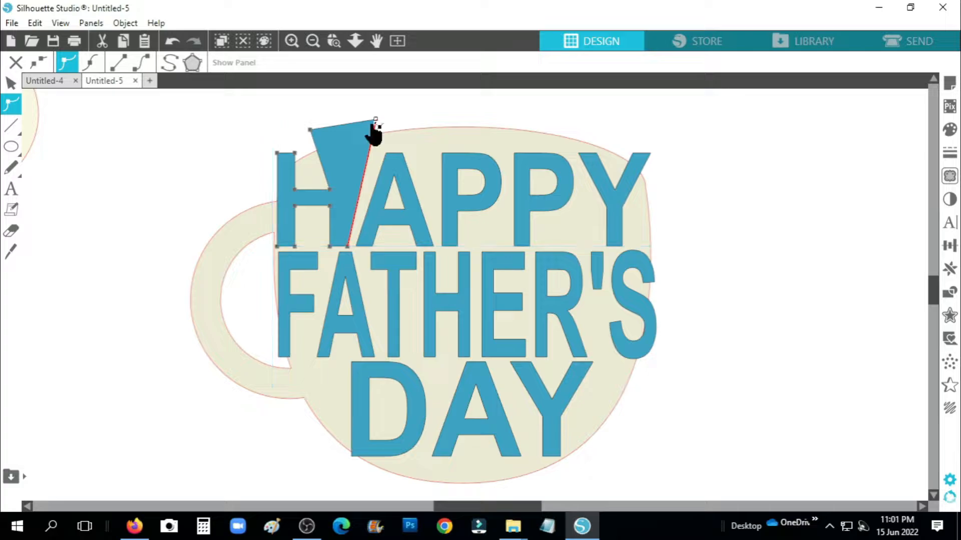
left_click(12, 83)
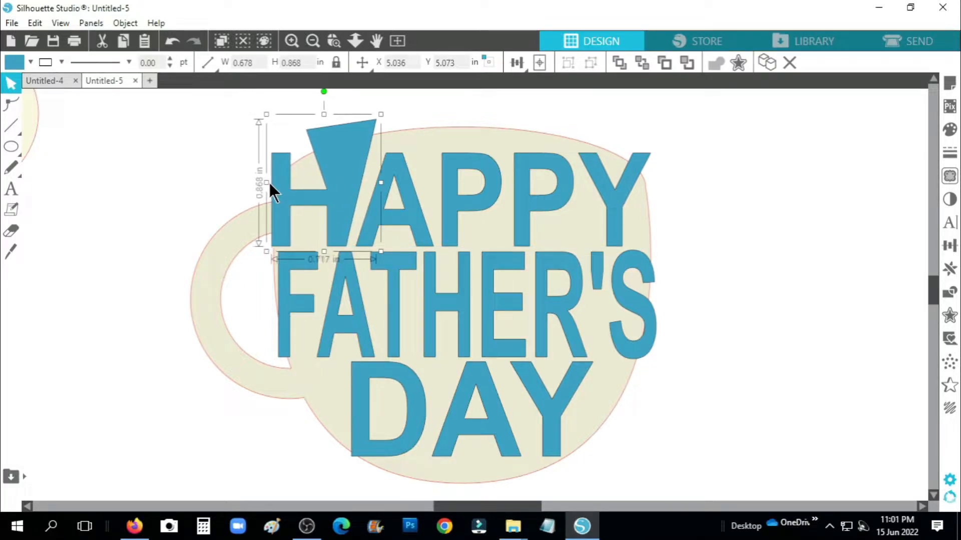
left_click_drag(274, 181, 271, 181)
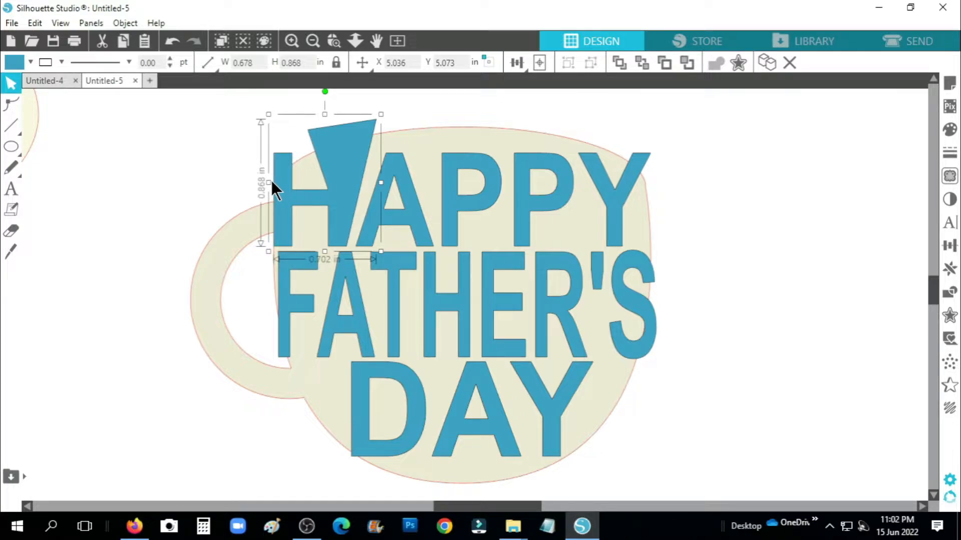
Enlarge the A in HAPPY to about 0.58 in wide by 0.75 in high and pull its upper corner points upward beyond the cup's rim.
left_click(398, 181)
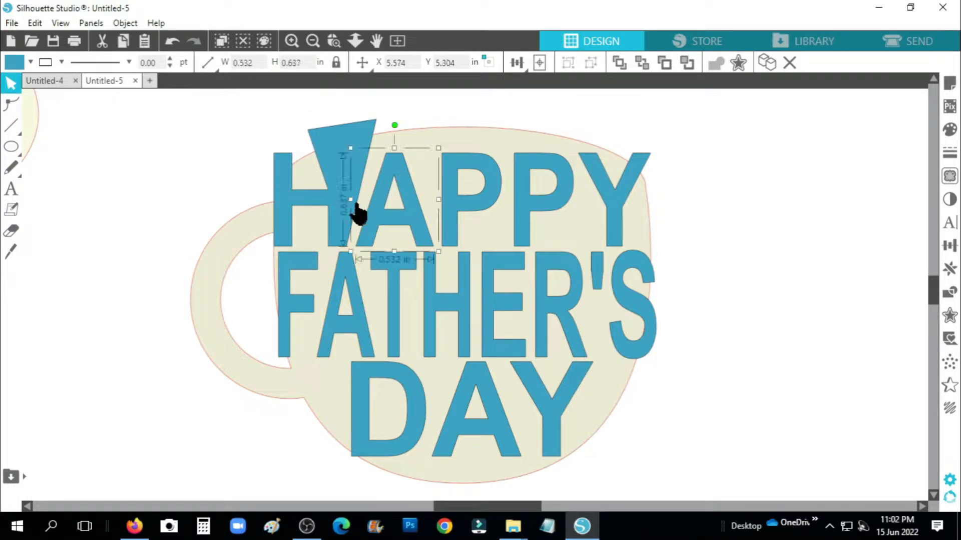
left_click_drag(347, 199, 345, 198)
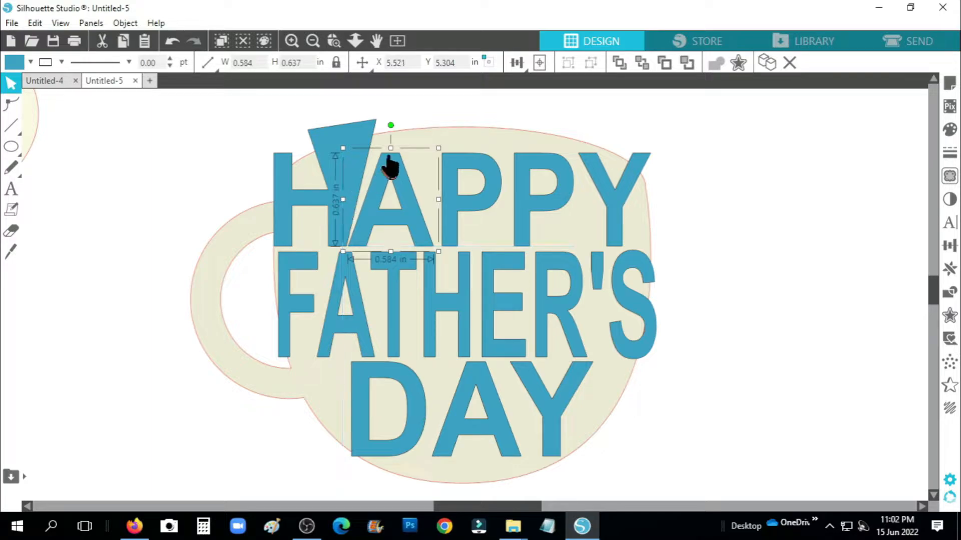
left_click_drag(391, 148, 391, 129)
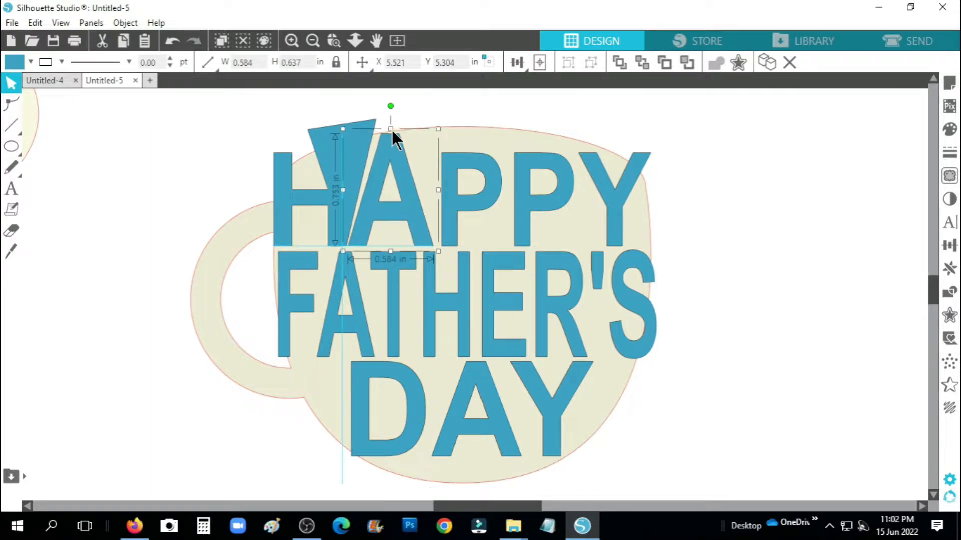
left_click(15, 104)
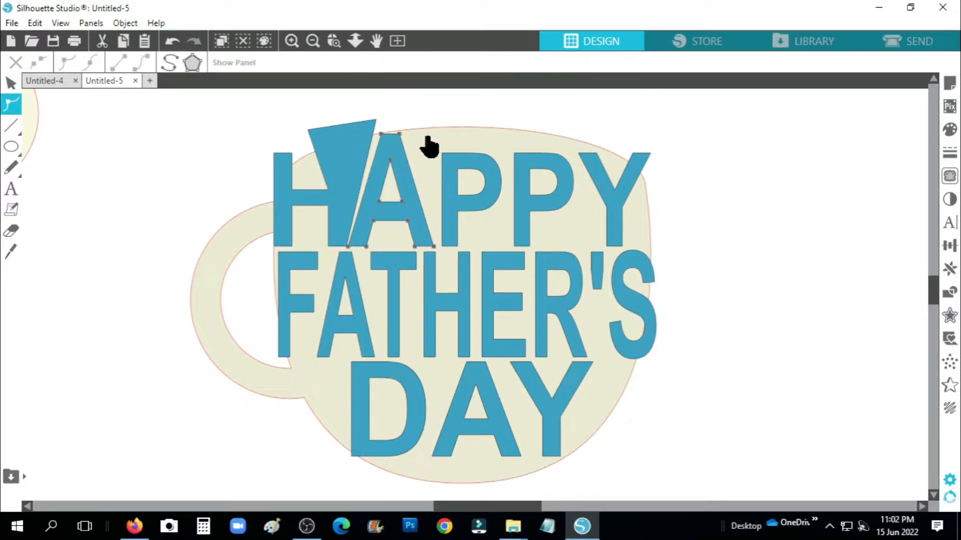
left_click_drag(402, 134, 418, 104)
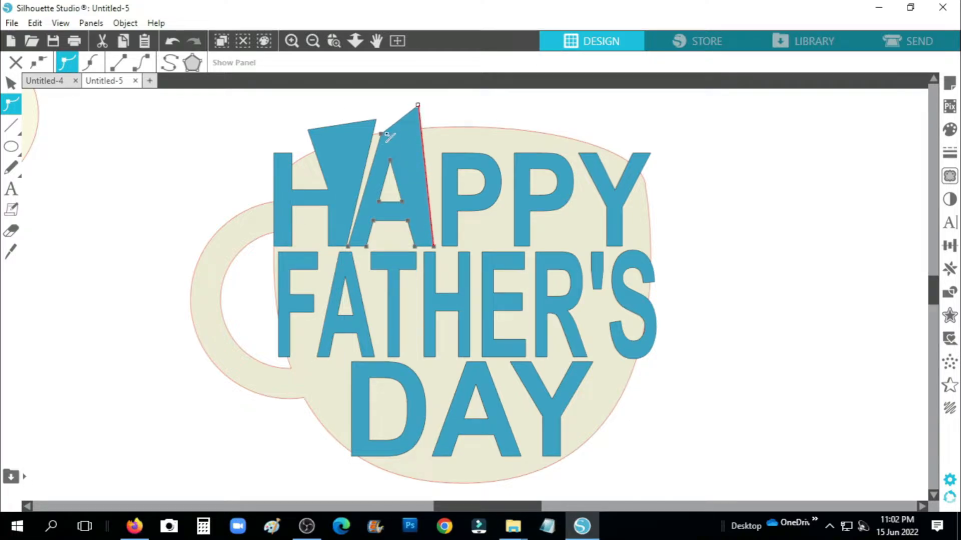
left_click_drag(381, 133, 379, 124)
left_click(10, 82)
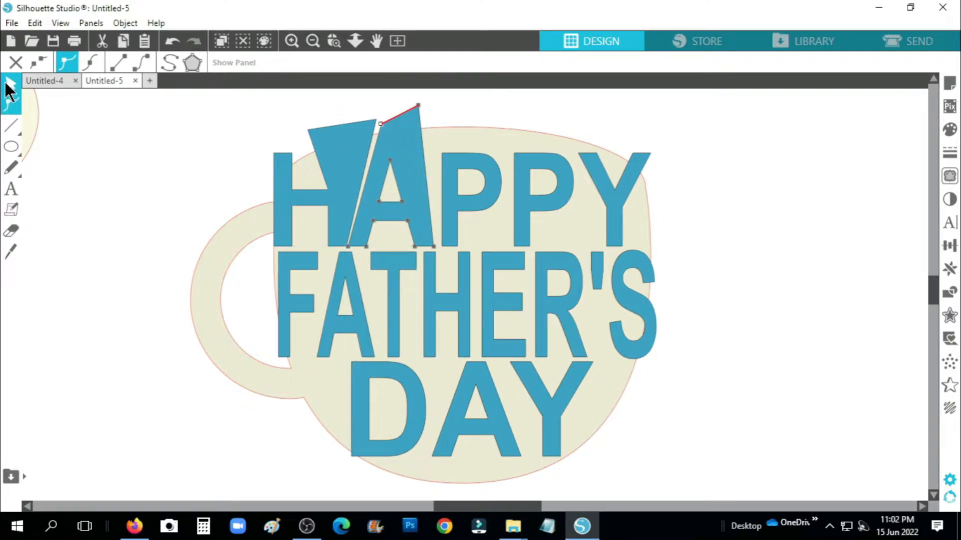
Stretch the first P to about 0.44 by 0.84 in and the second P to about 0.46 by 0.84 in.
left_click(451, 216)
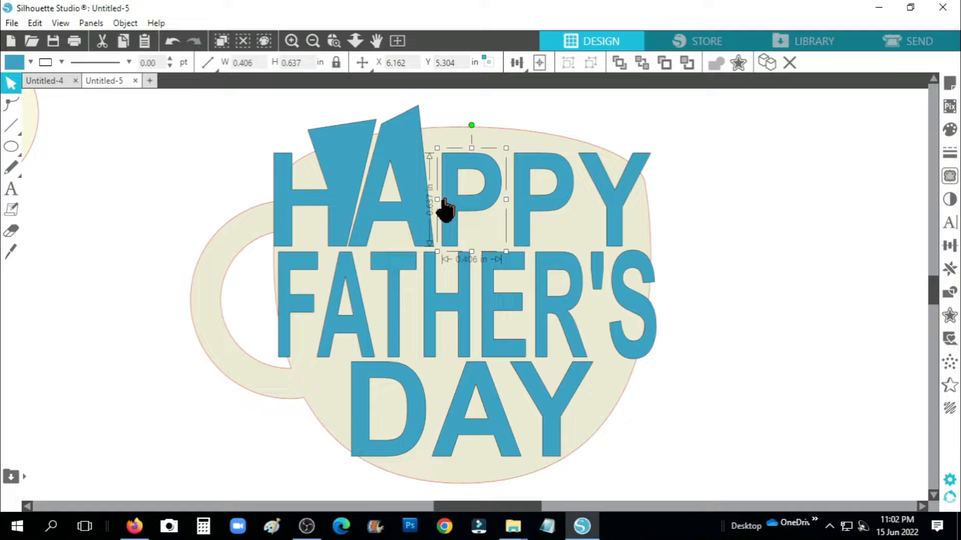
left_click_drag(436, 199, 430, 199)
left_click_drag(468, 148, 467, 118)
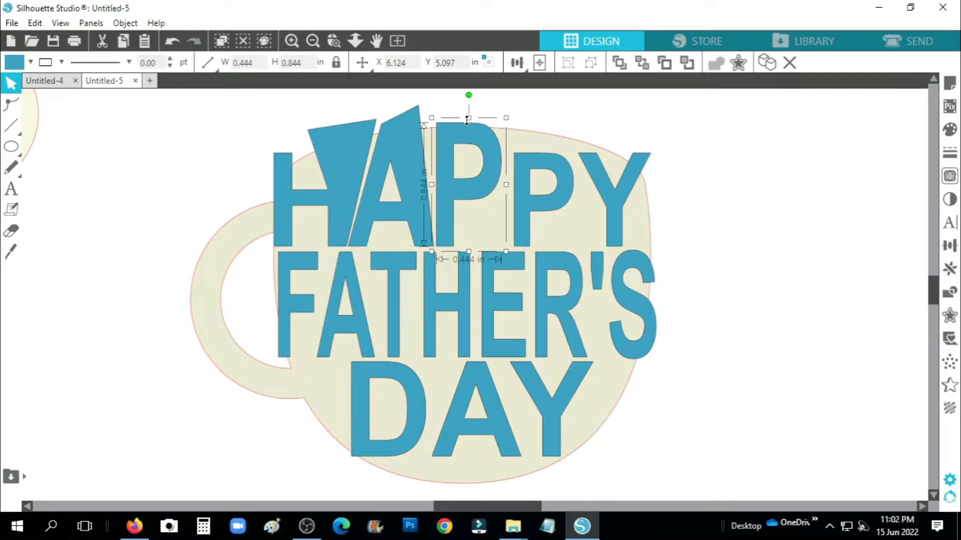
left_click(521, 200)
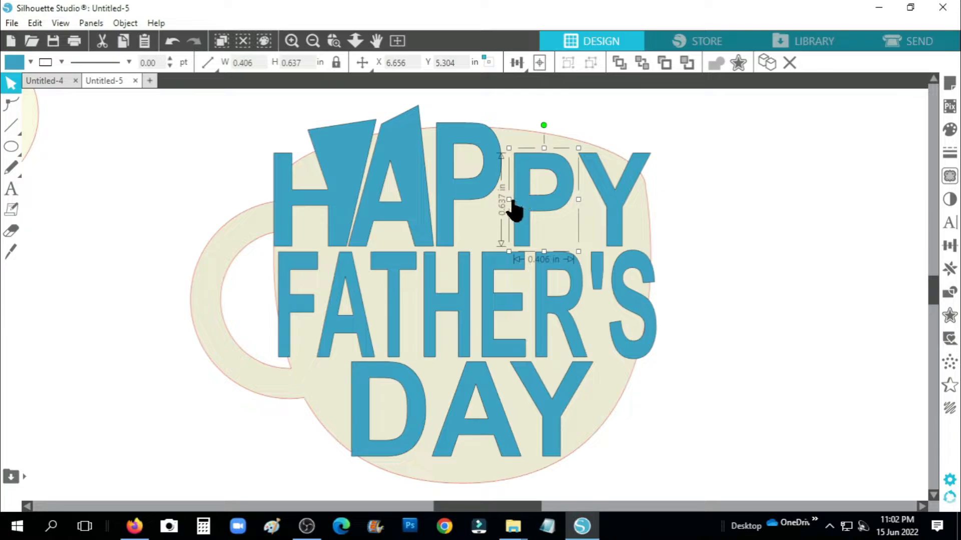
left_click_drag(509, 199, 500, 202)
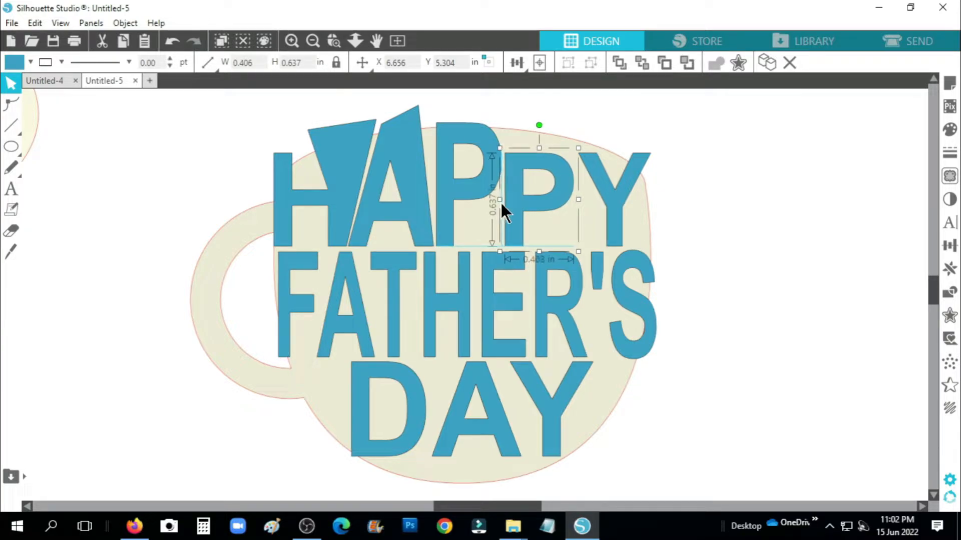
left_click_drag(539, 148, 540, 119)
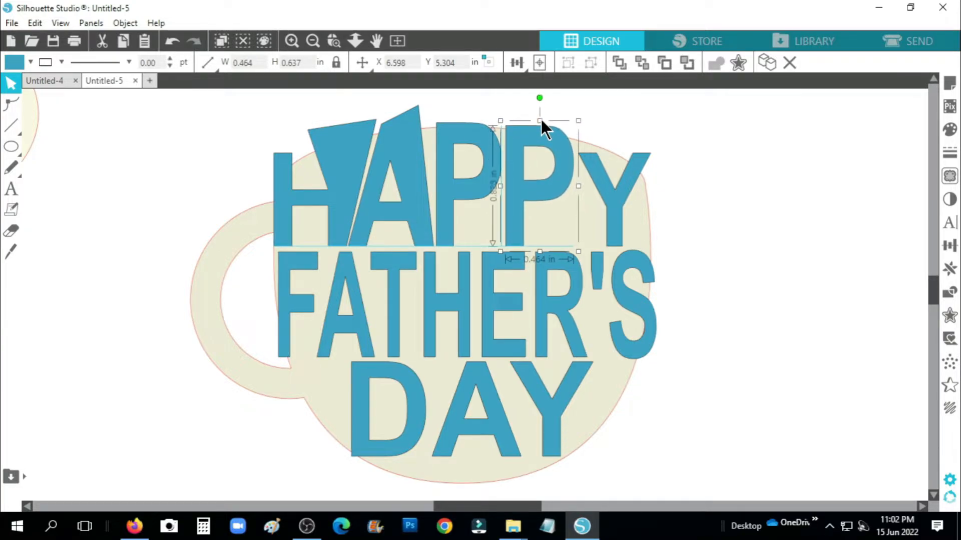
Stretch the Y in HAPPY to about 0.68 in high and flare its arm ends and foot by moving their corner points outward.
left_click(587, 160)
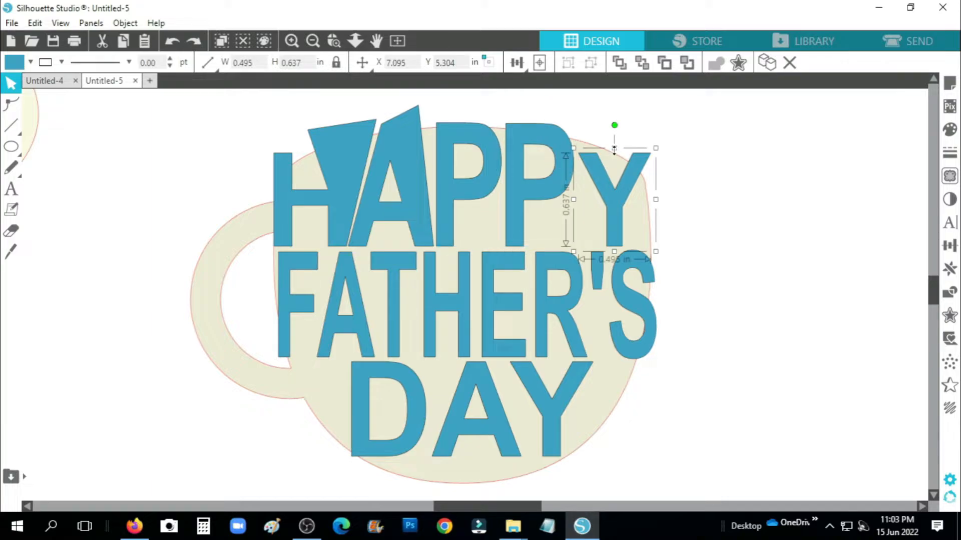
left_click(11, 103)
left_click_drag(575, 142, 562, 116)
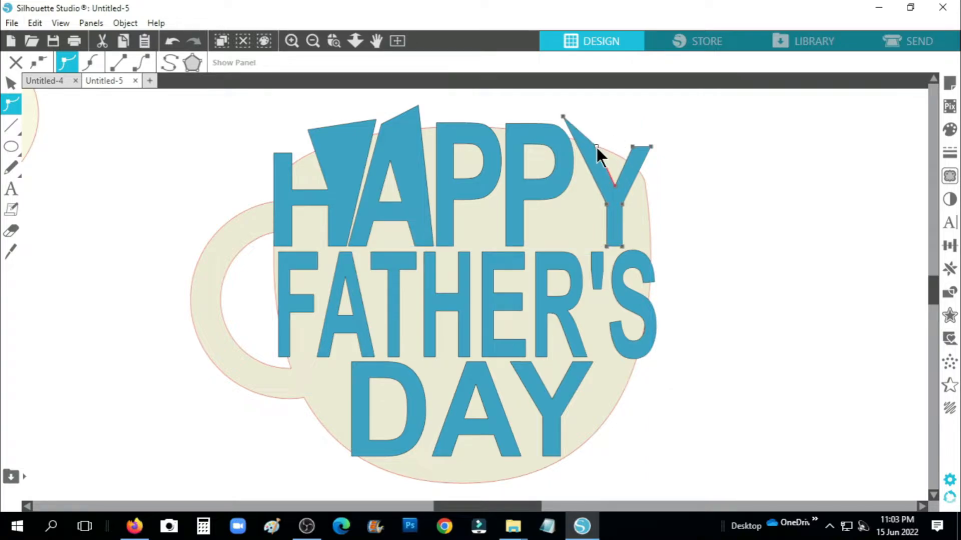
left_click_drag(597, 146, 663, 153)
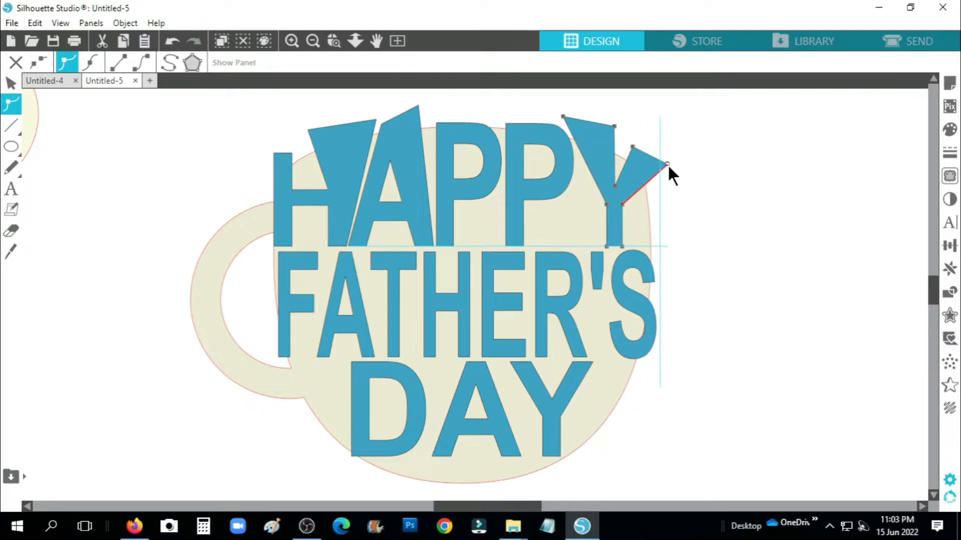
left_click_drag(622, 247, 588, 247)
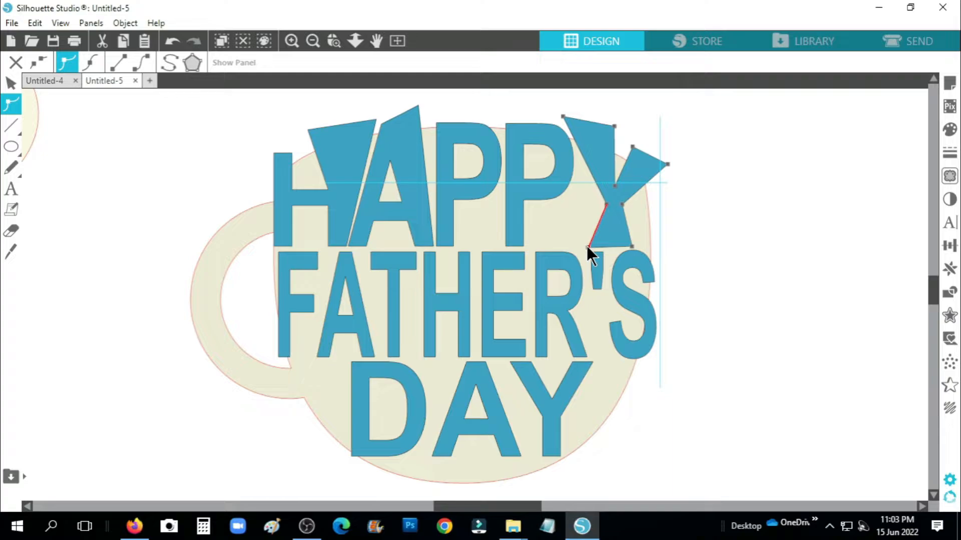
key("Escape")
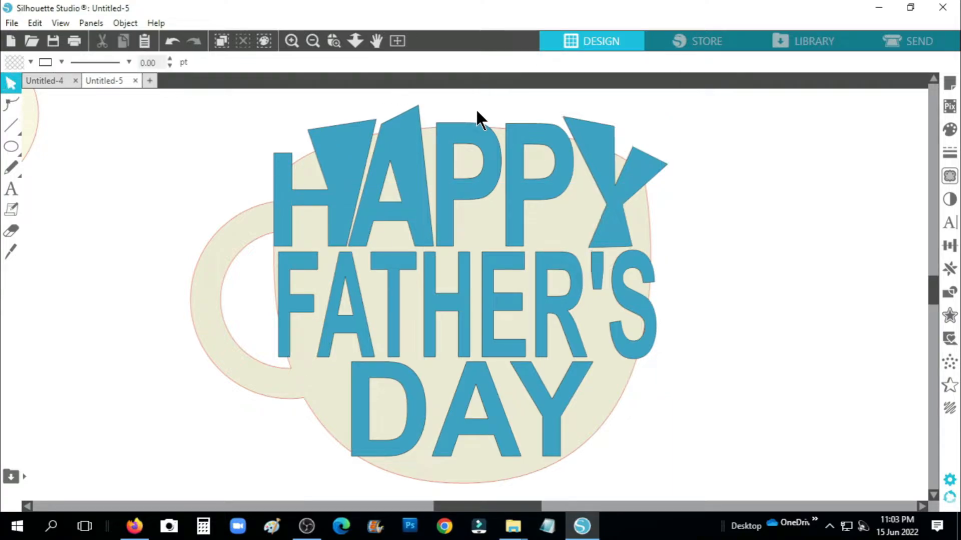
Reshape the first P by widening its foot to the right and shifting its upper-left corner point slightly outward.
left_click(485, 185)
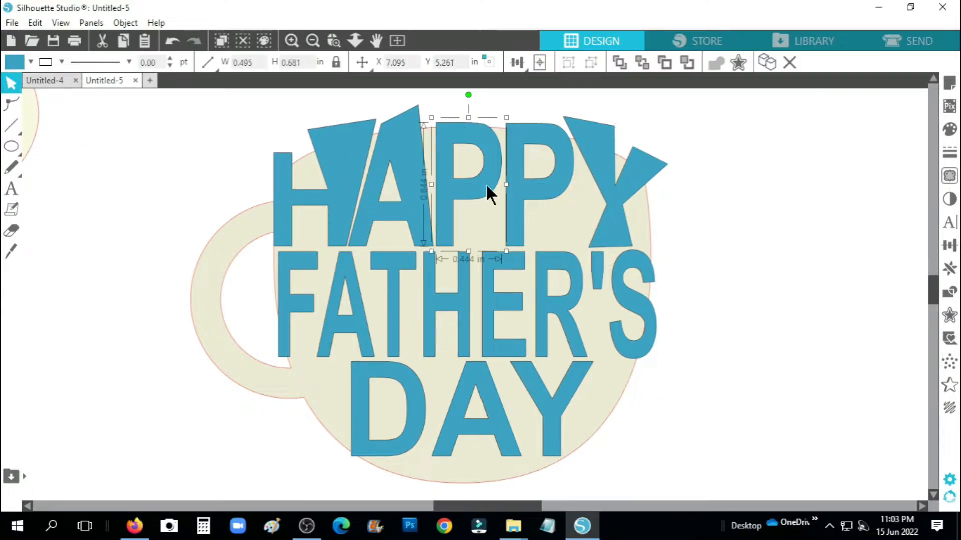
left_click(11, 104)
mouse_move(469, 246)
left_mouse_down()
mouse_move(485, 244)
mouse_move(463, 246)
left_mouse_up()
left_click_drag(437, 123, 431, 120)
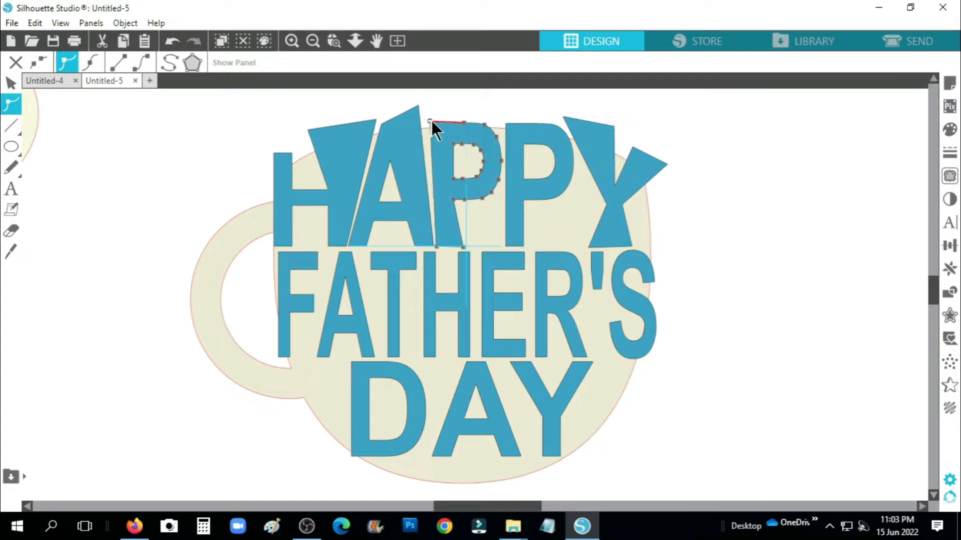
left_click(15, 81)
Reshape the second P by raising its upper-left corner point and flaring its foot on both sides.
left_click(521, 163)
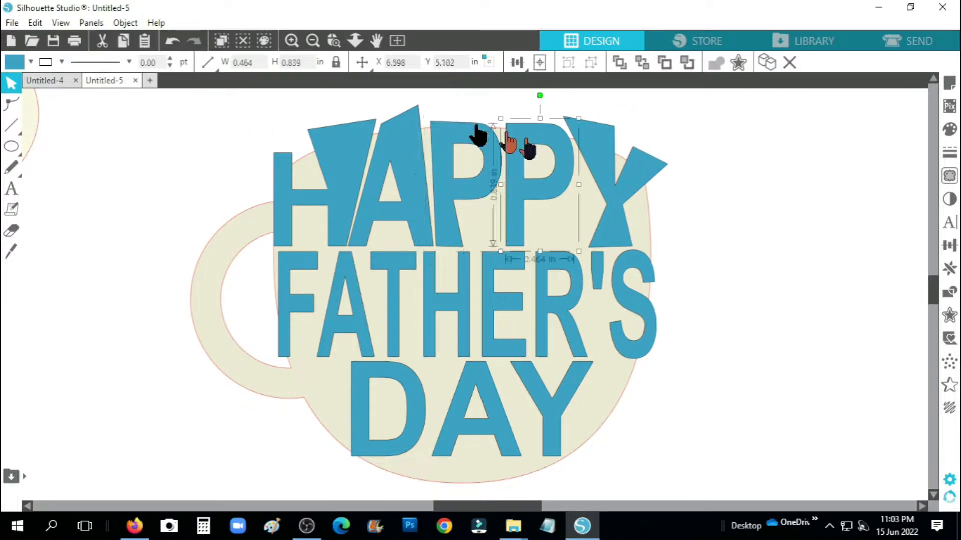
left_click(12, 104)
left_click_drag(505, 123, 506, 118)
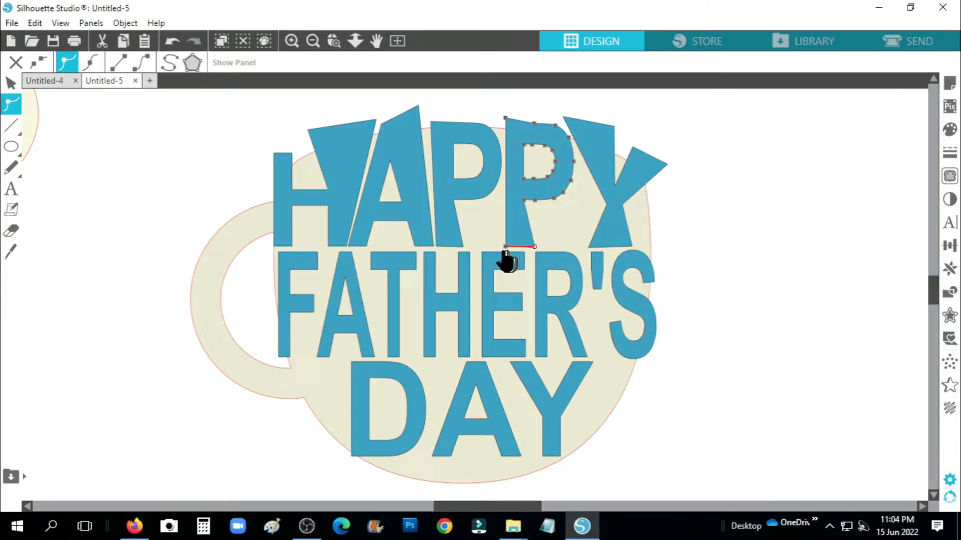
left_click_drag(505, 247, 498, 251)
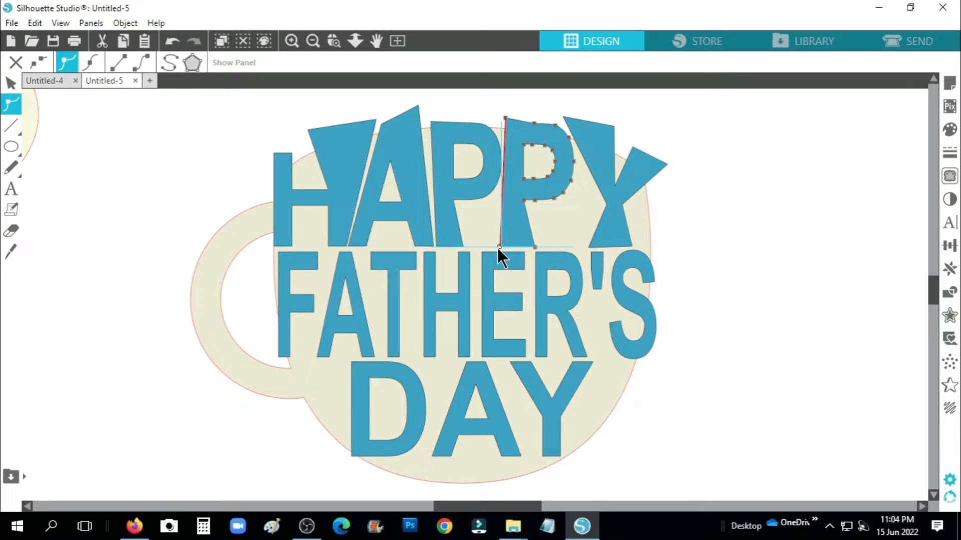
left_click(483, 105)
Ungroup the FATHER'S text into separate letters.
left_click(289, 307)
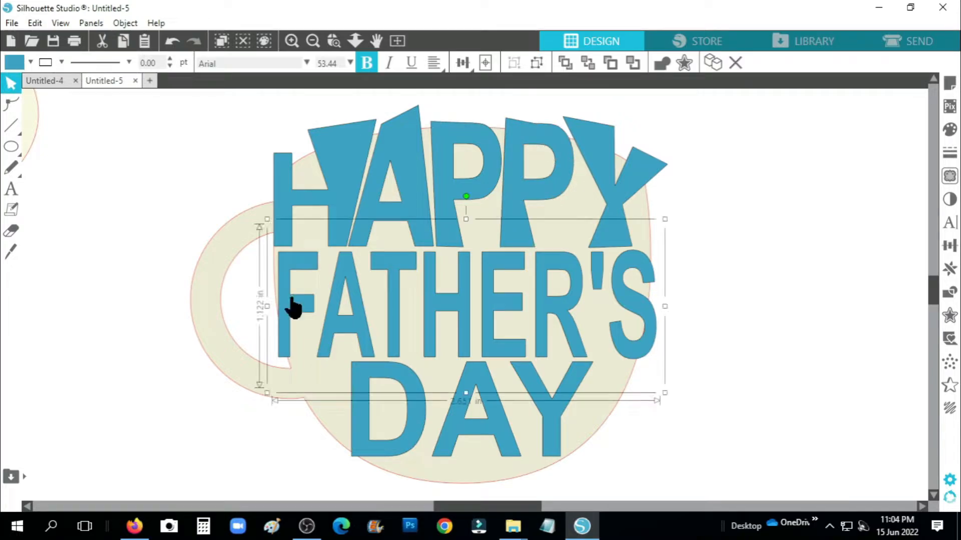
right_click(300, 316)
left_click(345, 384)
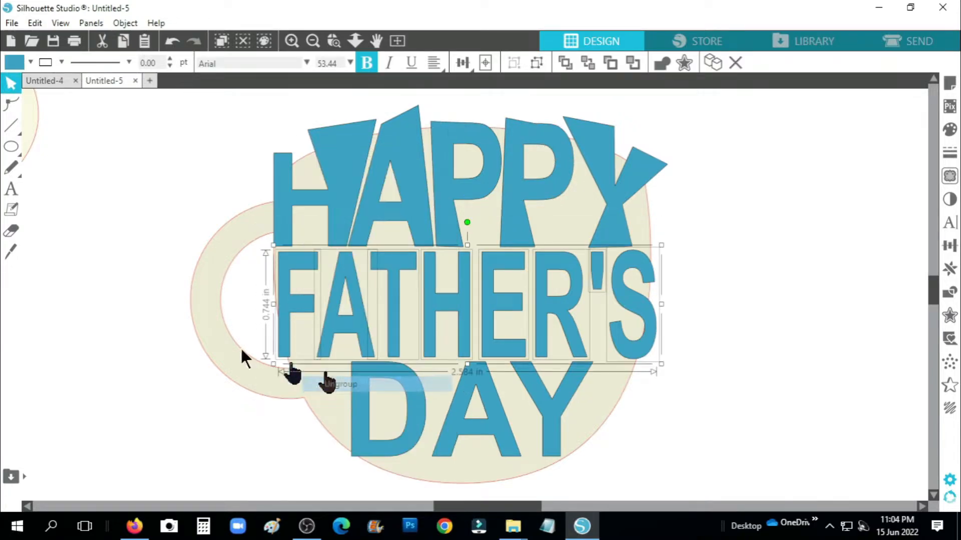
left_click(122, 281)
scroll(143, 281, "down", 1)
Reshape the F in FATHER'S by widening it slightly to the right, moving its upper-left corner outward and extending its foot to the lower right.
left_click(285, 305)
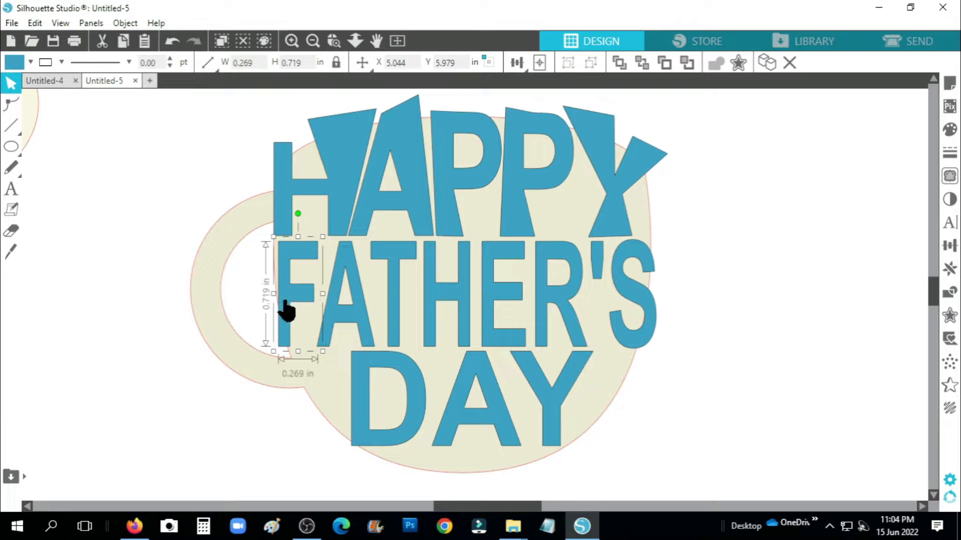
left_click_drag(325, 295, 329, 298)
left_click(11, 104)
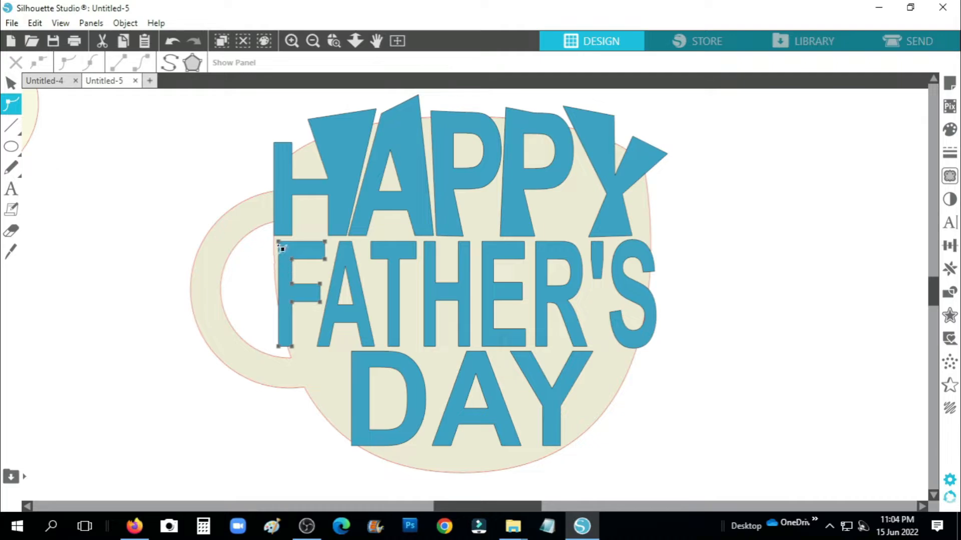
left_click_drag(279, 242, 264, 239)
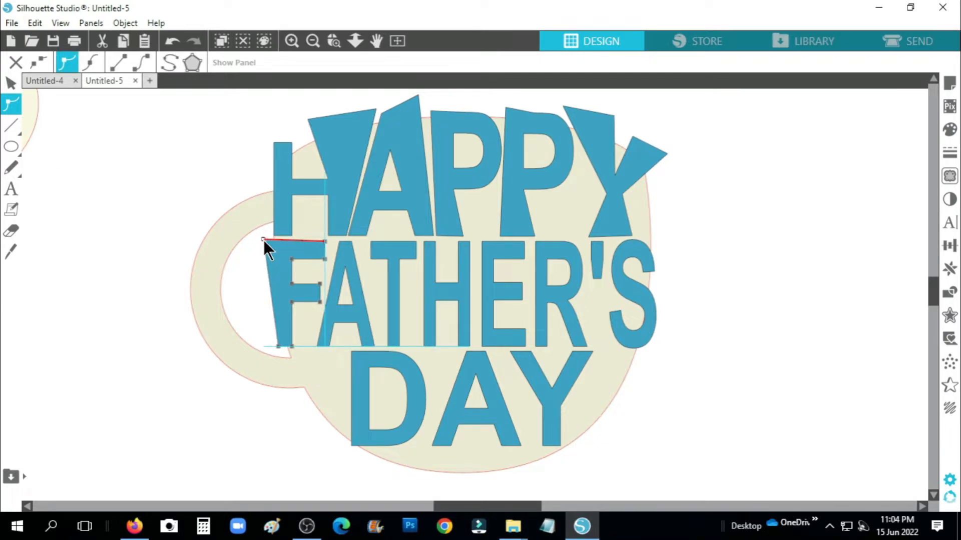
left_click_drag(291, 347, 304, 349)
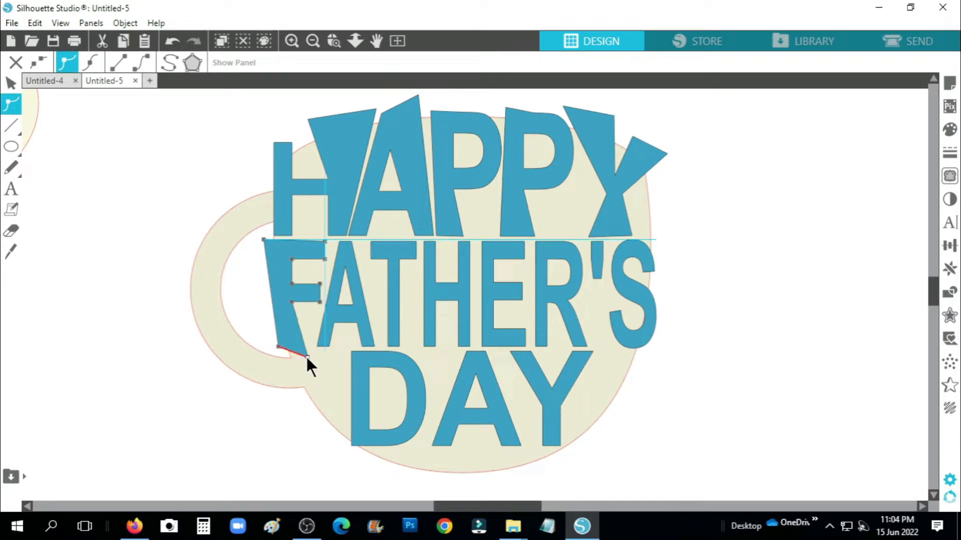
left_click(11, 83)
Widen the A in FATHER'S to about 0.45 in and lengthen its left leg by pulling the foot's corner points downward.
left_click(355, 309)
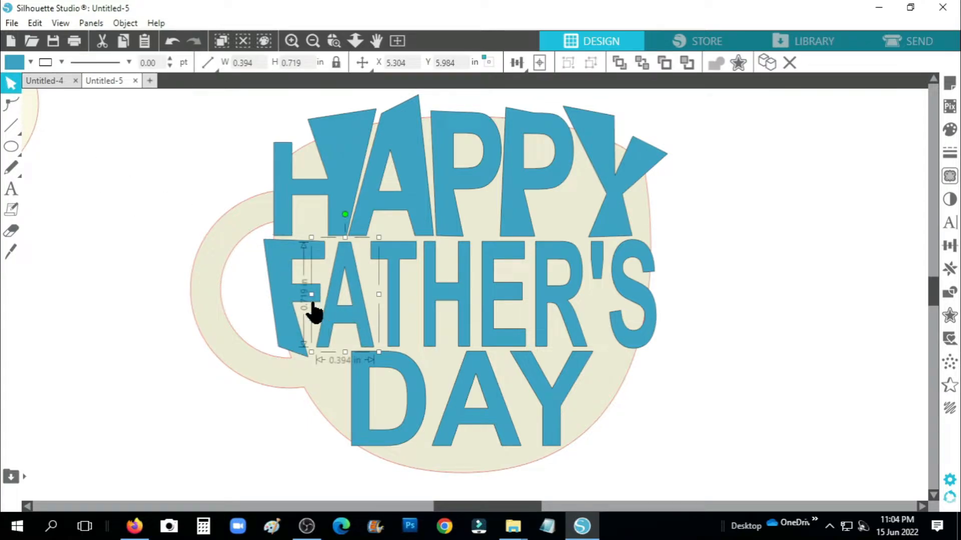
left_click_drag(311, 294, 308, 294)
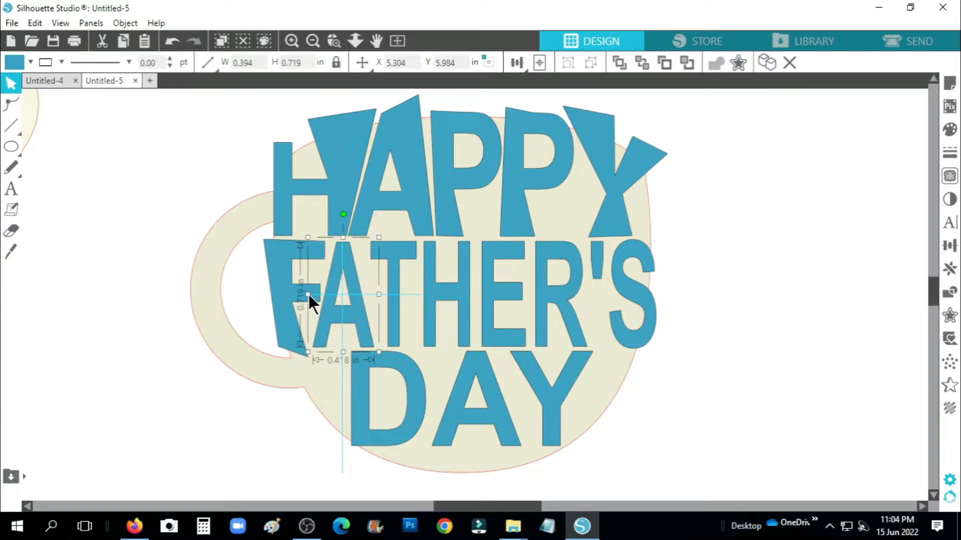
left_click_drag(381, 298, 384, 297)
left_click(10, 104)
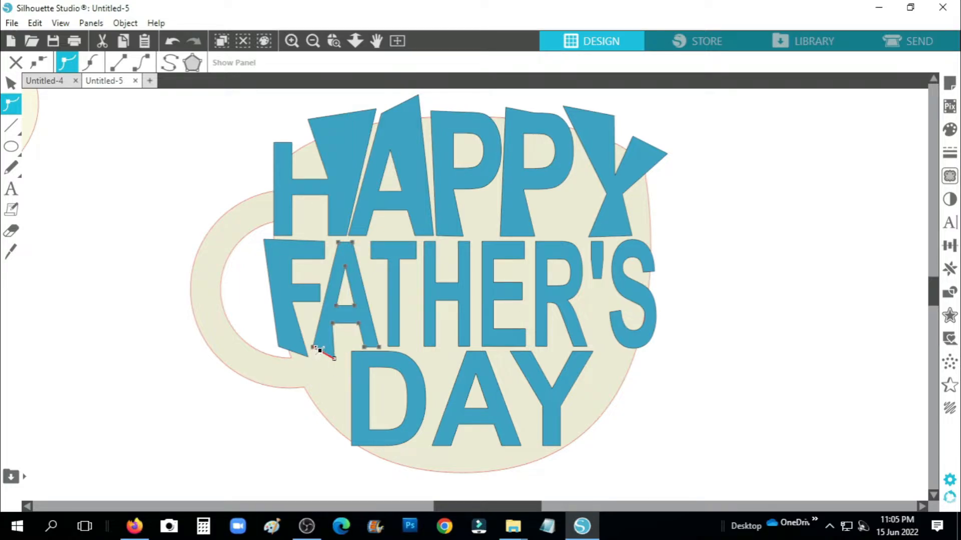
left_click_drag(320, 351, 310, 354)
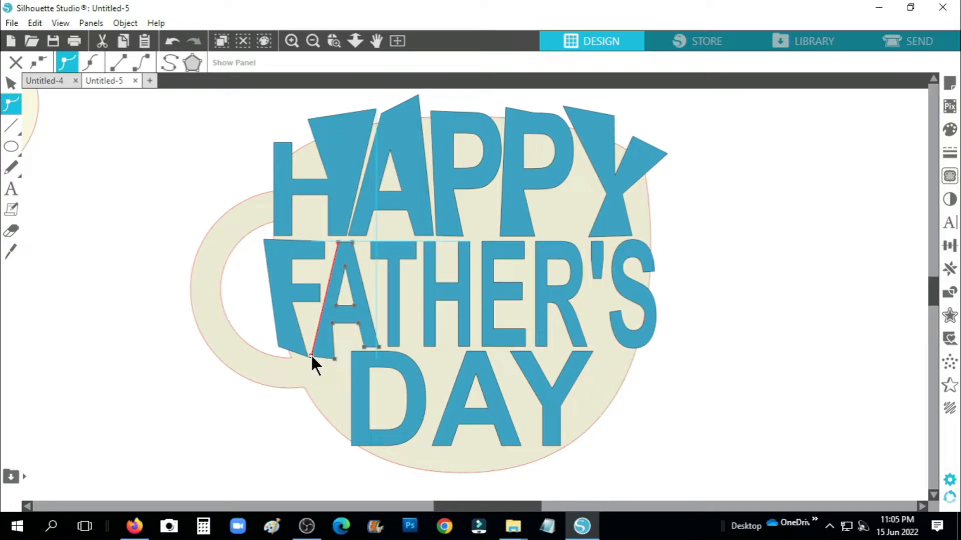
left_click(10, 82)
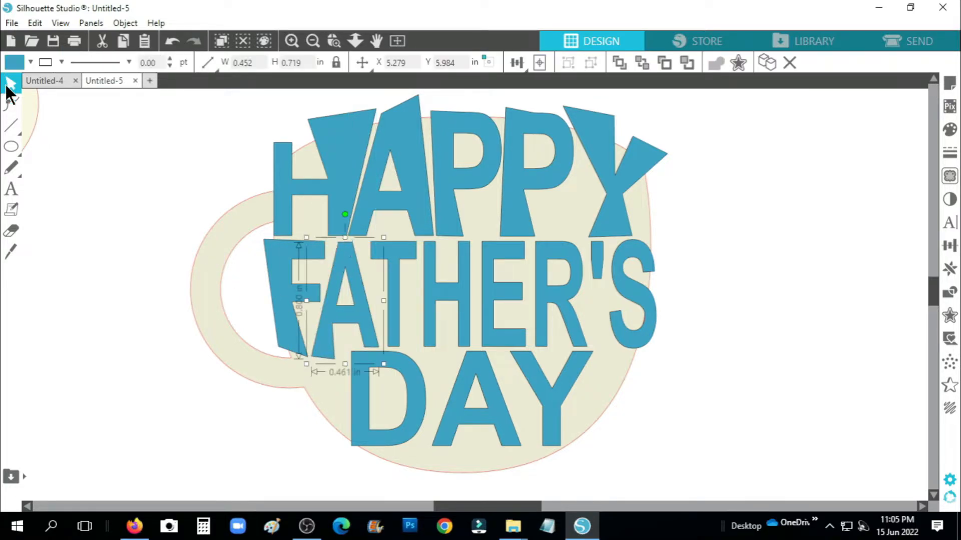
Widen the T in FATHER'S to about 0.375 in toward the A and flare its foot by moving the lower-right corner point outward.
left_click(399, 257)
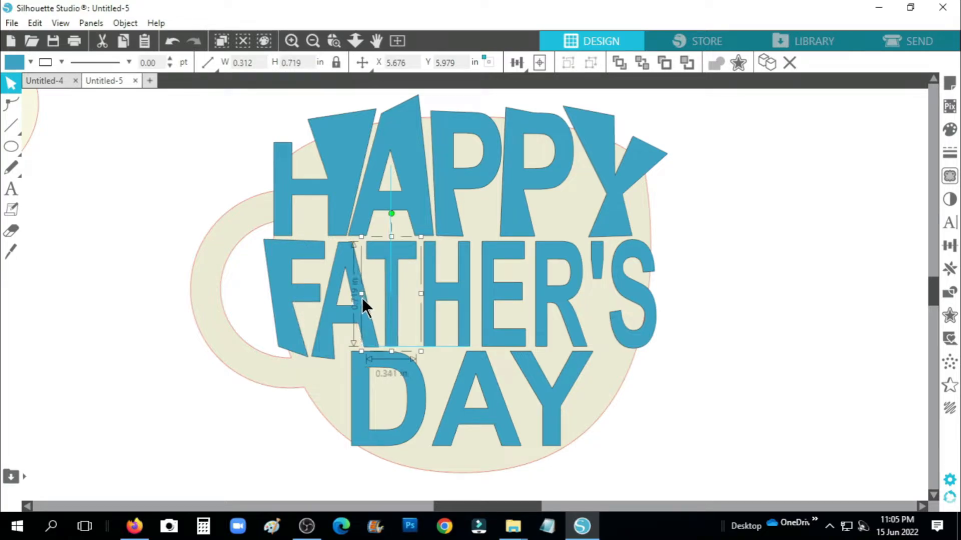
left_click_drag(362, 298, 356, 299)
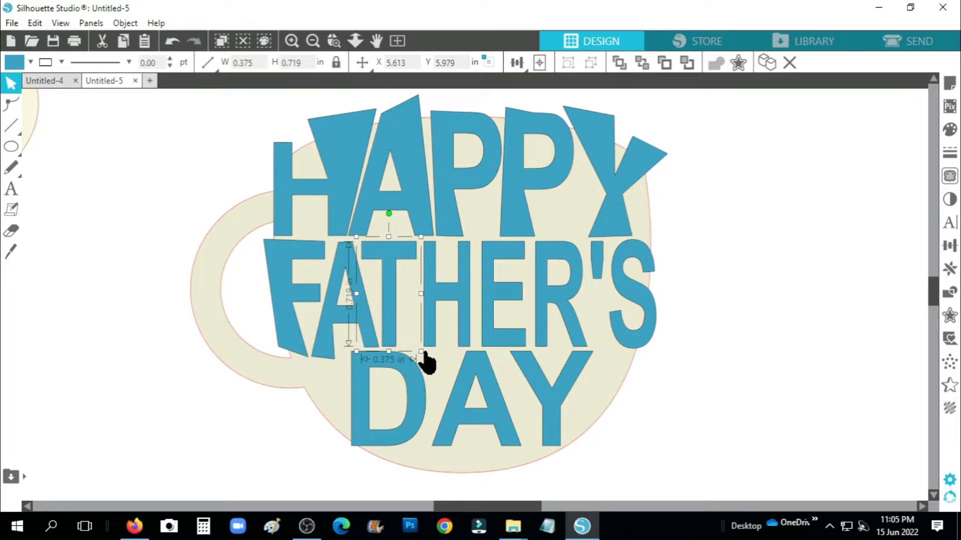
left_click_drag(424, 352, 423, 350)
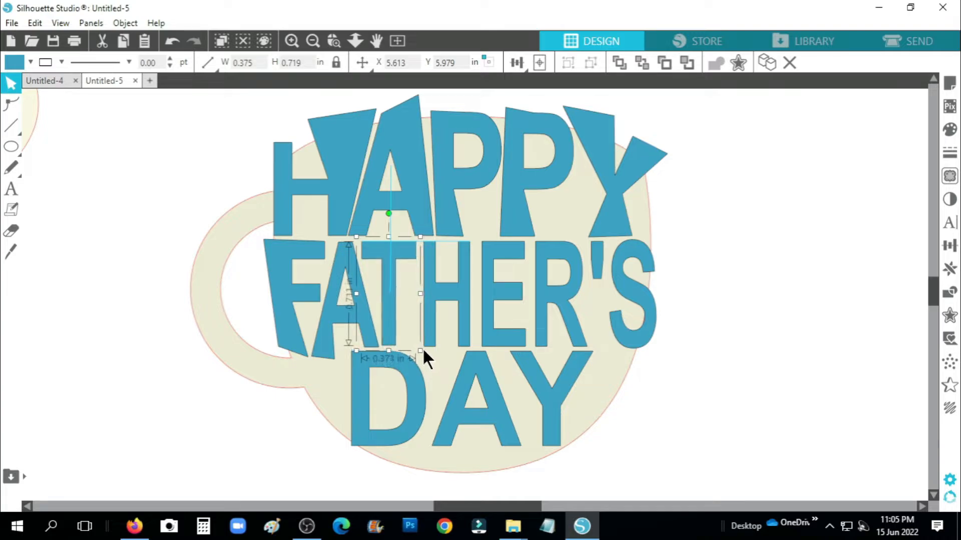
left_click(11, 103)
left_click_drag(396, 347, 410, 347)
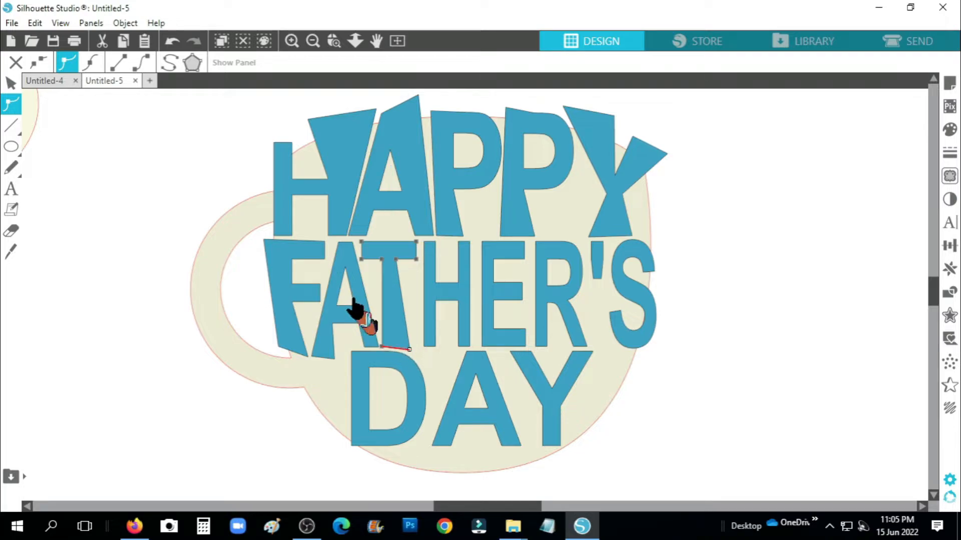
left_click(11, 82)
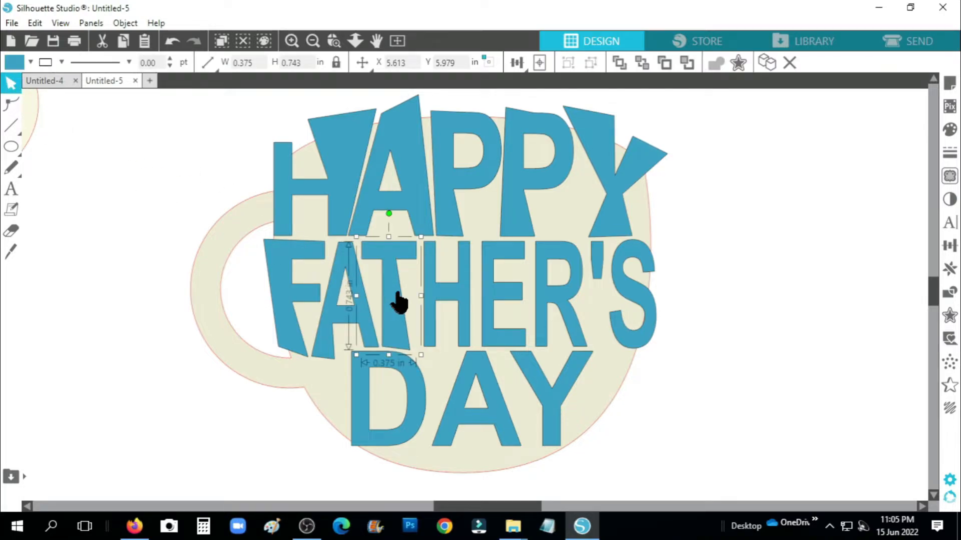
Widen the H in FATHER'S to about 0.35 in and flare both feet by pulling their inner corner points inward and down.
left_click(441, 293)
left_click_drag(419, 295, 414, 294)
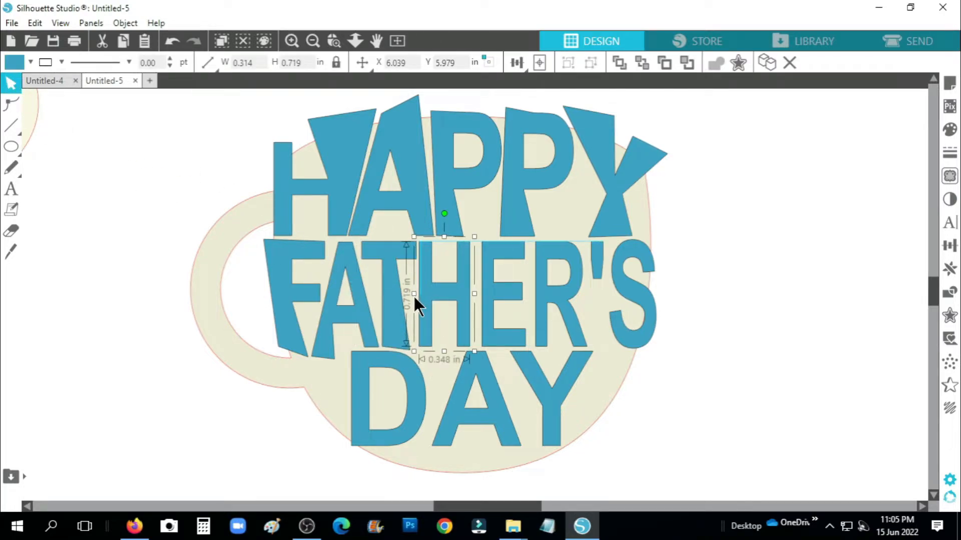
mouse_move(444, 352)
left_mouse_down()
mouse_move(431, 353)
mouse_move(446, 353)
left_mouse_up()
left_click(11, 104)
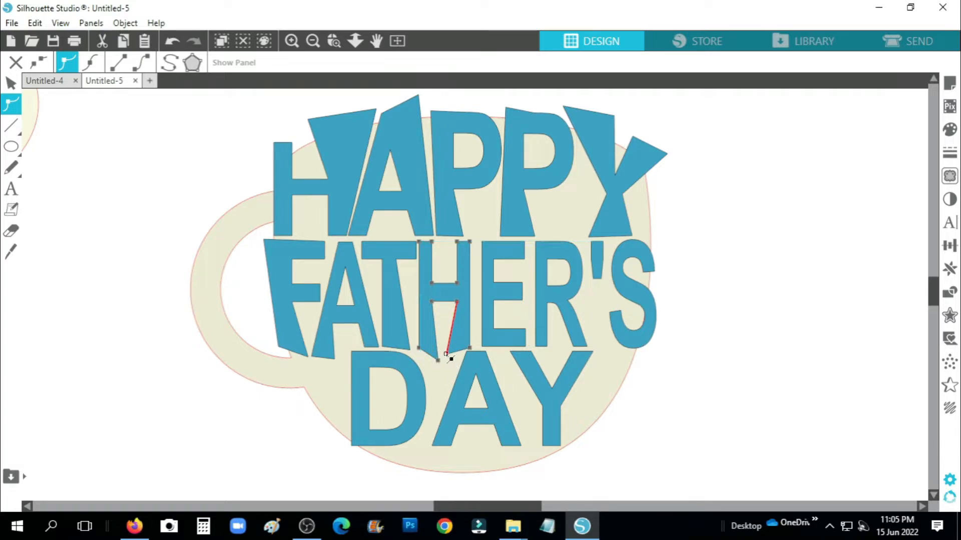
left_click(11, 82)
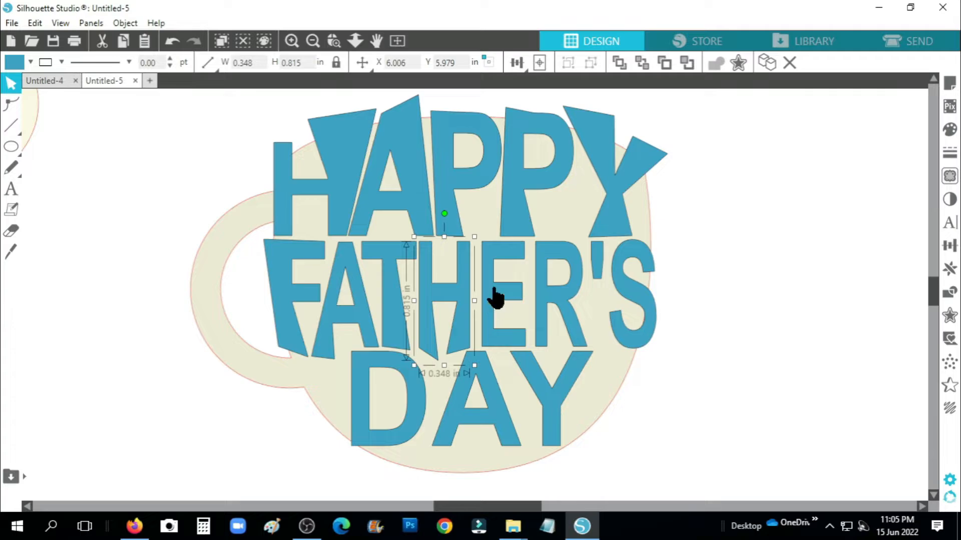
Widen the E in FATHER'S to about 0.35 in toward the H and flare the ends of its three arms with point edits.
left_click(484, 315)
left_click_drag(476, 294, 466, 293)
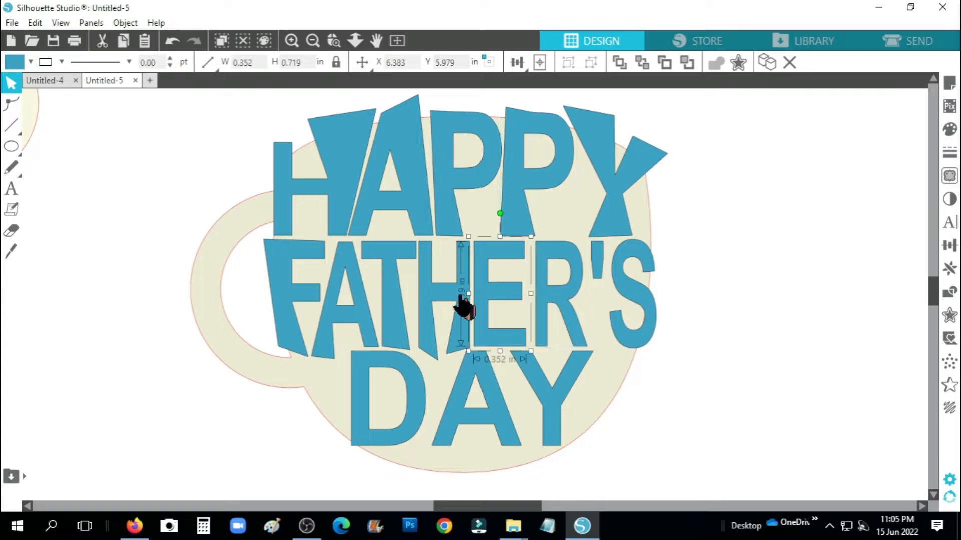
left_click(7, 105)
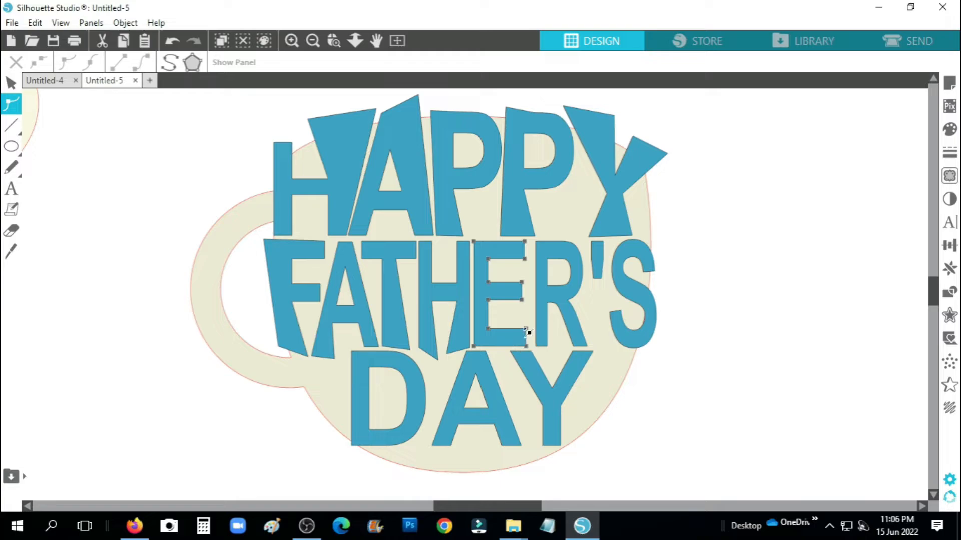
left_click_drag(526, 330, 523, 314)
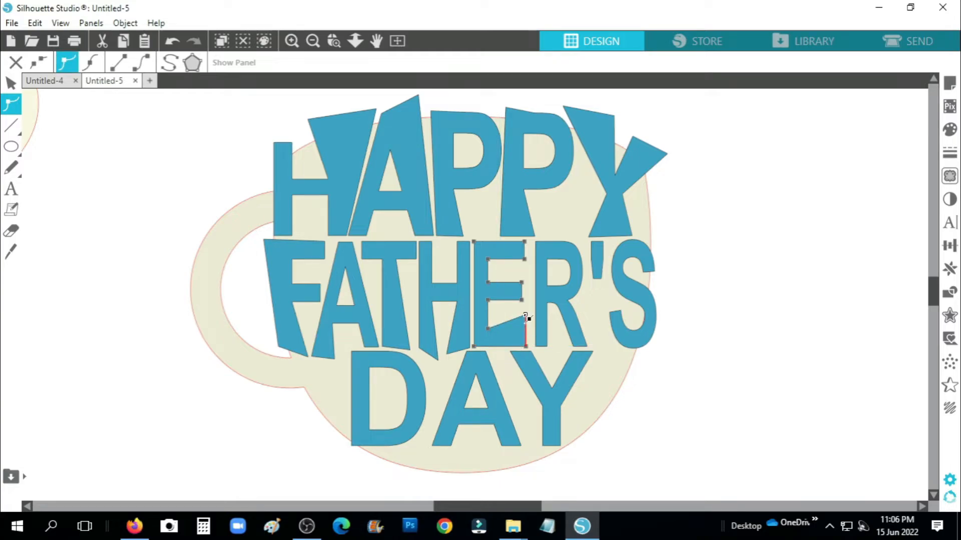
left_click_drag(525, 260, 524, 304)
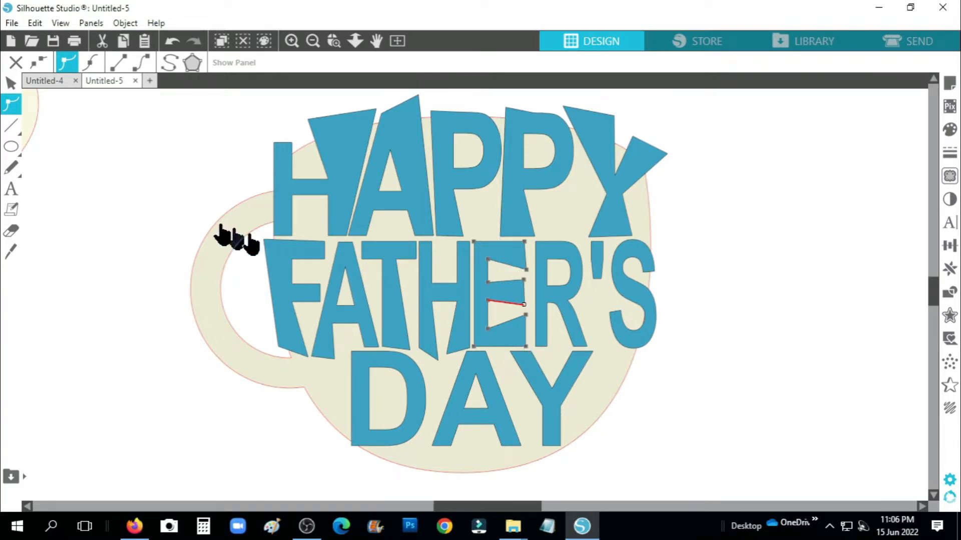
left_click(12, 83)
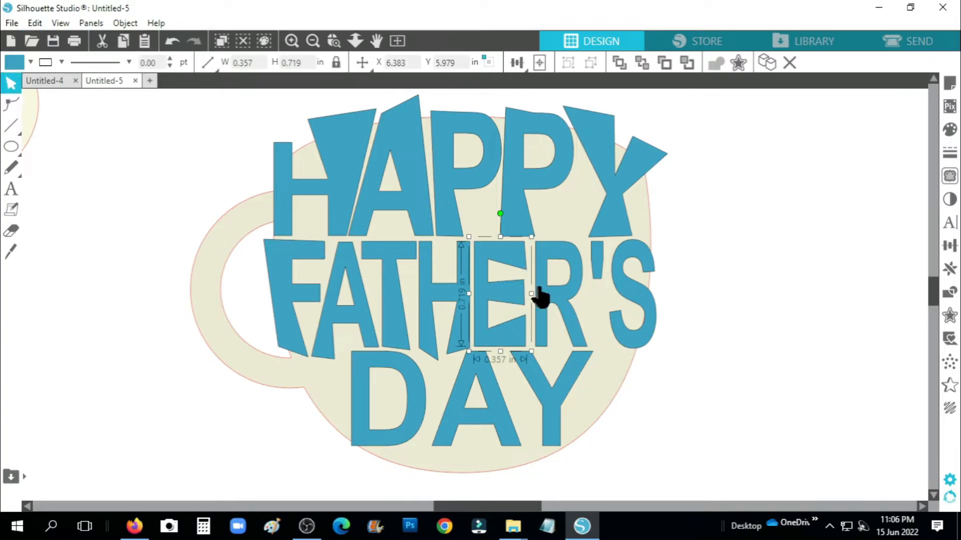
Widen the R in FATHER'S to about 0.39 in toward the E and flare the feet of its stem and leg.
left_click(542, 310)
left_click_drag(530, 295, 526, 295)
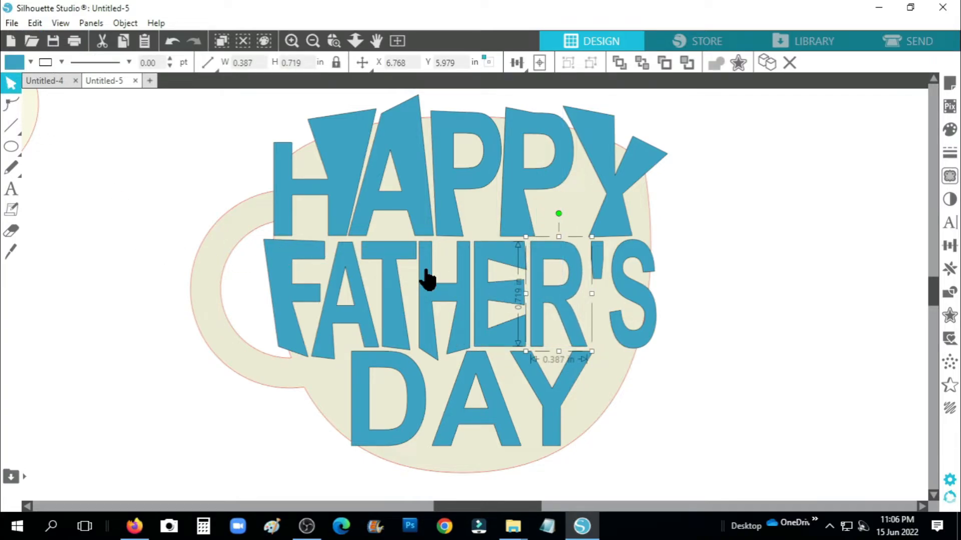
left_click(14, 103)
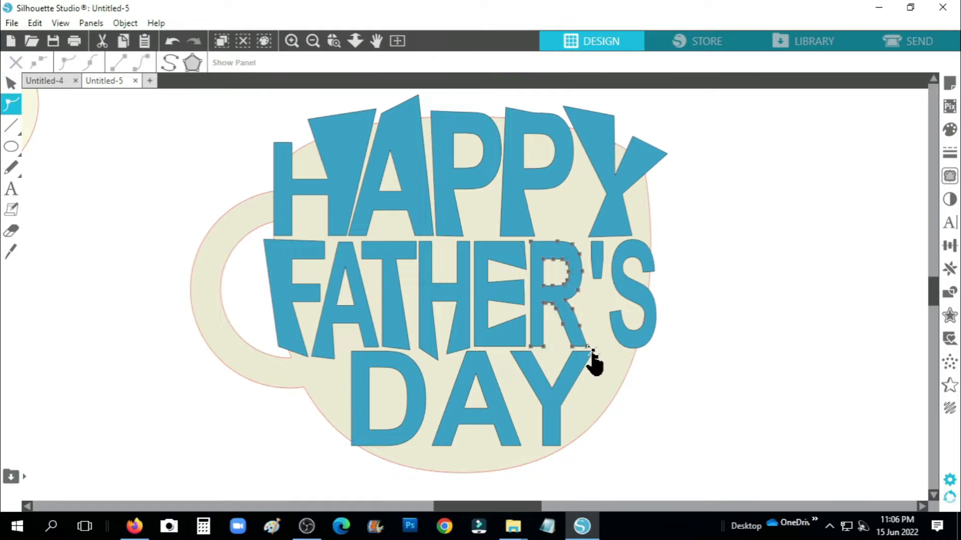
left_click(550, 347)
left_click(581, 346)
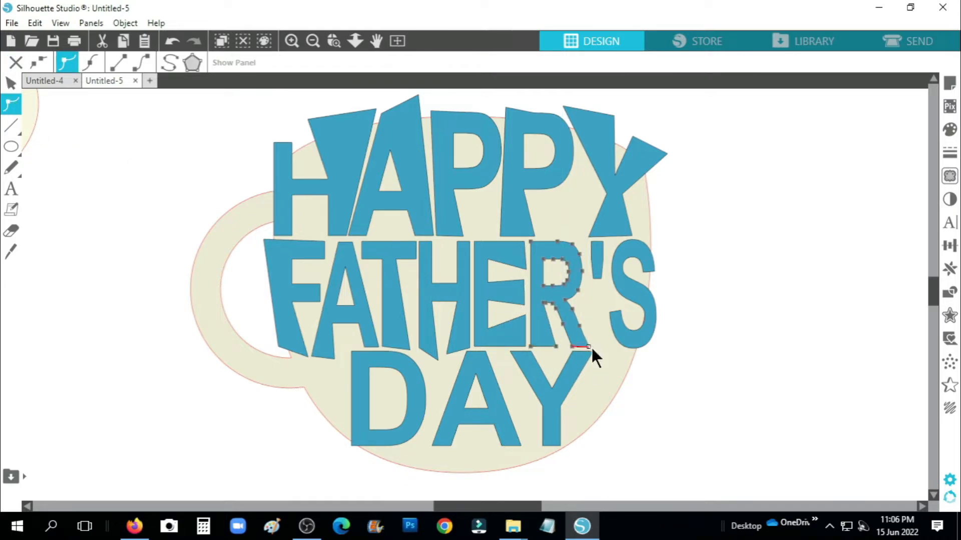
mouse_move(590, 346)
left_mouse_down()
mouse_move(607, 347)
mouse_move(595, 346)
left_mouse_up()
left_click(12, 83)
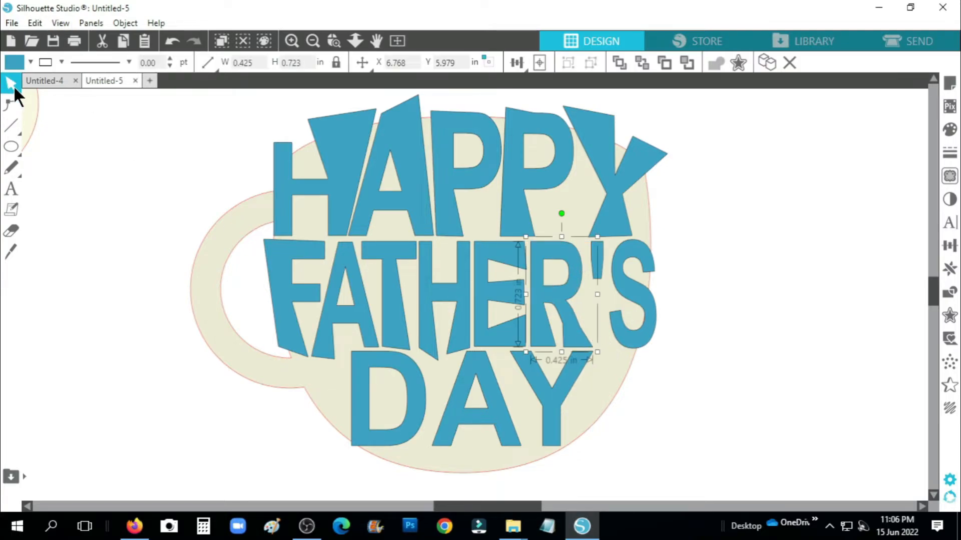
Stretch the apostrophe to about 0.1 in wide and the S to about 0.36 in wide, bringing both closer to the R.
left_click(603, 268)
left_click_drag(587, 260, 581, 261)
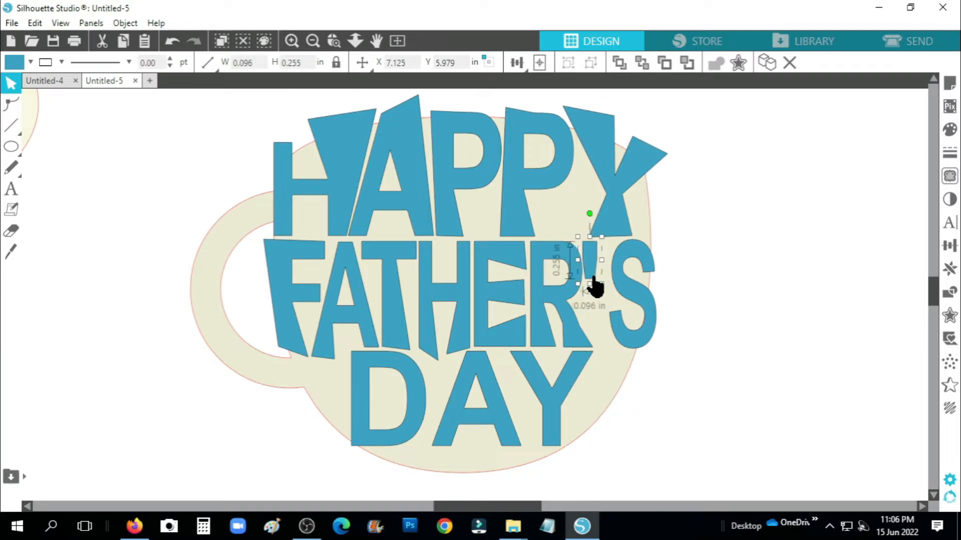
left_click(620, 293)
left_click_drag(631, 314, 596, 317)
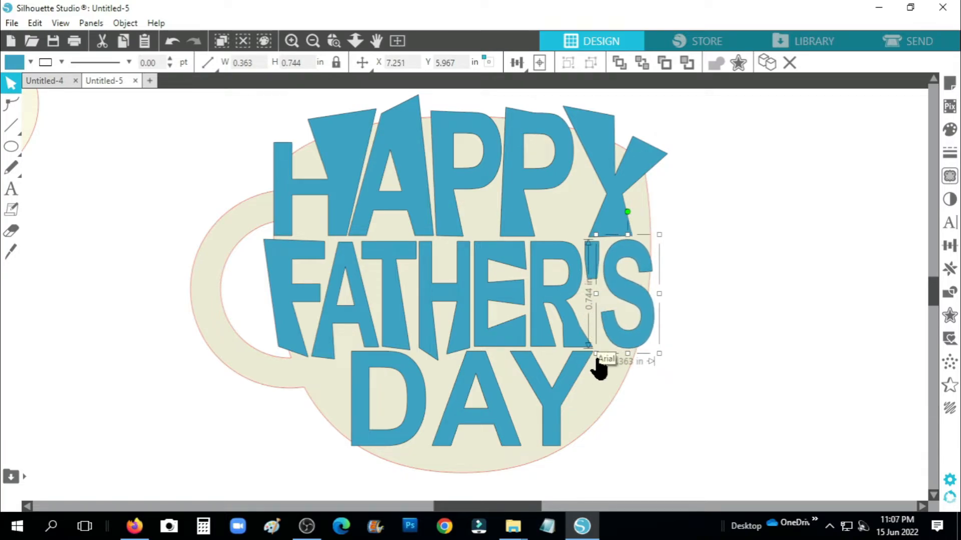
Reshape the S by pulling its upper end points outward past the cup edge and drawing its bottom curve down into a pointed tail.
left_click(11, 104)
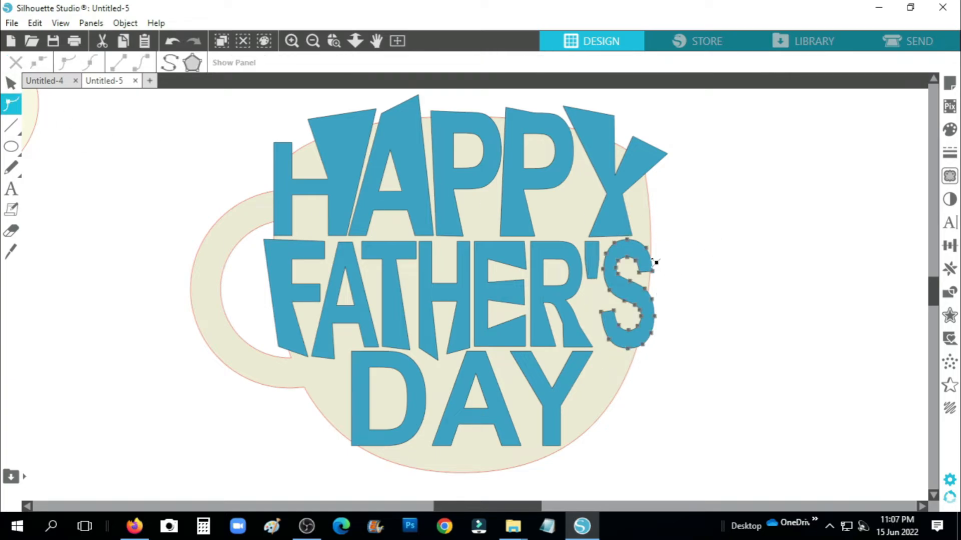
left_click(668, 248)
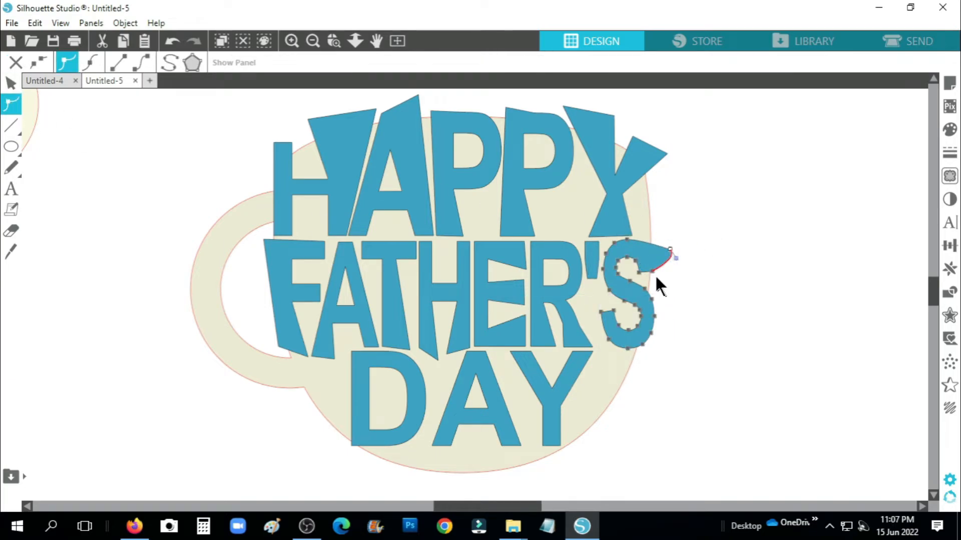
left_click_drag(668, 275, 679, 224)
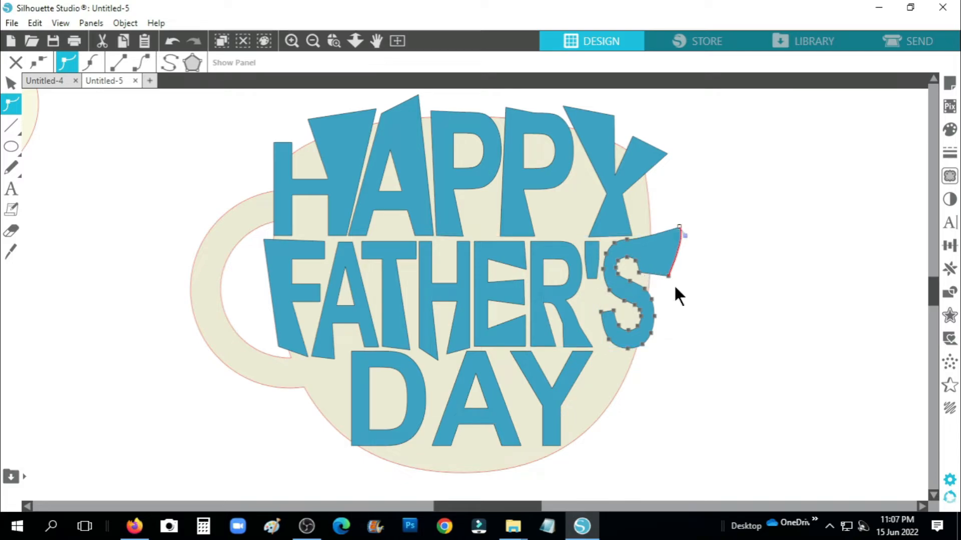
left_click(645, 275)
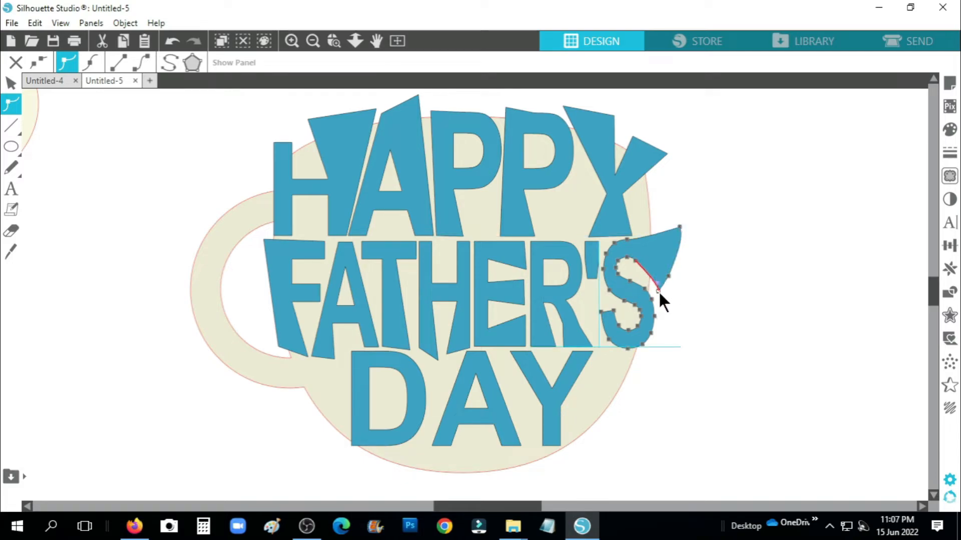
left_click_drag(627, 356, 648, 370)
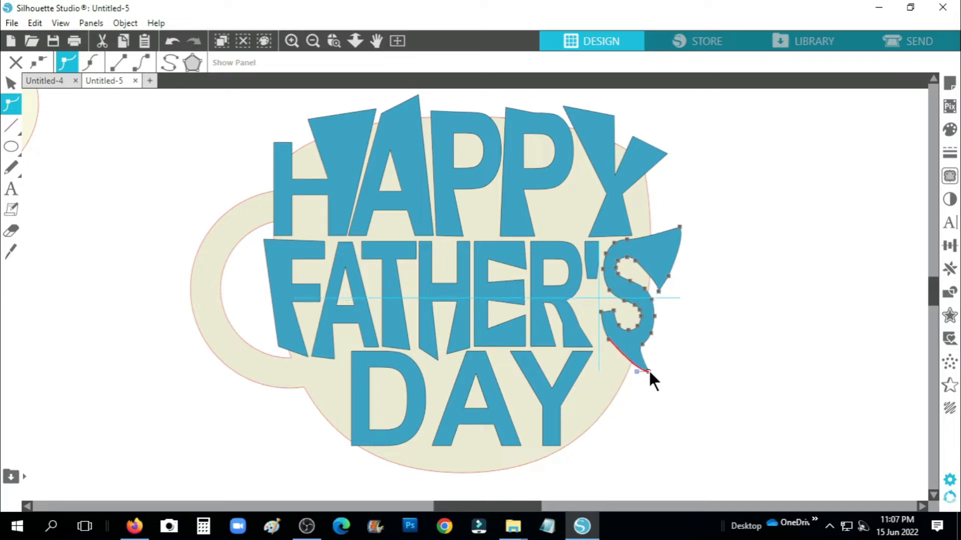
left_click(631, 404)
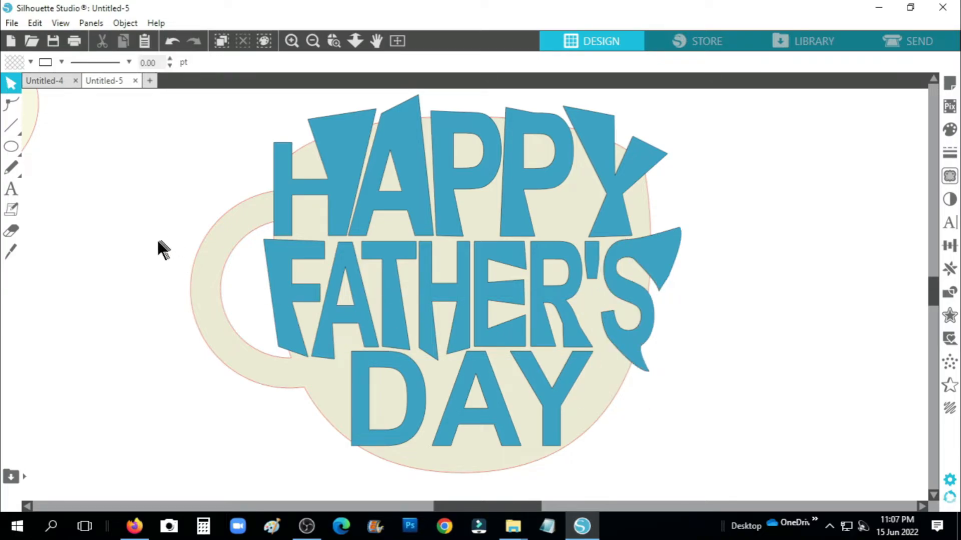
Break the word DAY into separate letter shapes that can be edited individually.
scroll(152, 254, "down", 2)
left_click(433, 400)
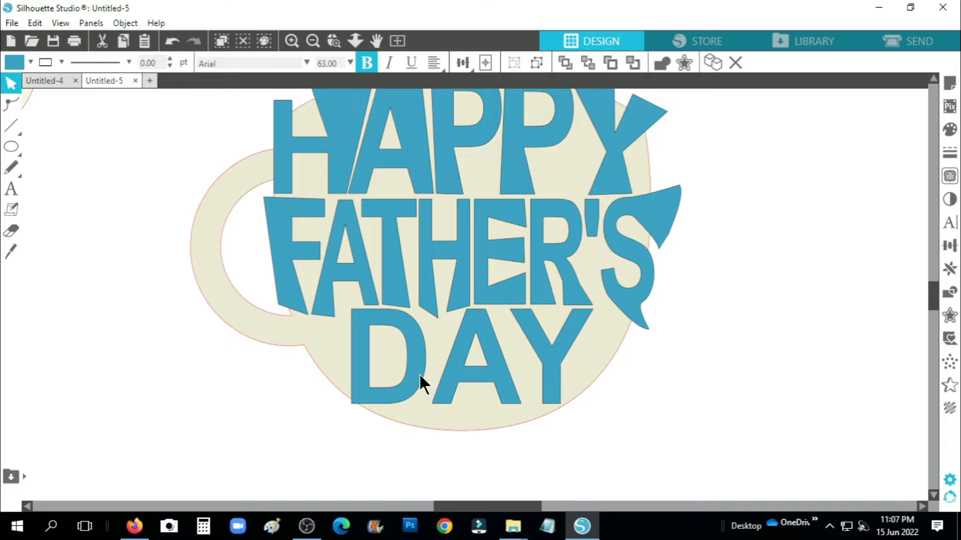
right_click(420, 382)
left_click(447, 387)
left_click(323, 396)
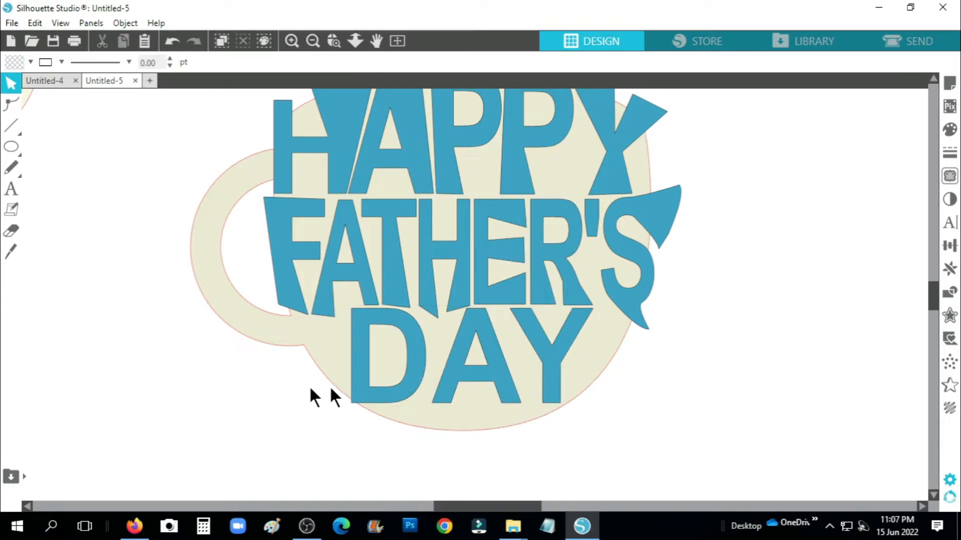
Widen the D in DAY slightly toward the handle and pull its bottom curve points down into a tip at the cup's lower edge.
left_click(354, 370)
left_click_drag(343, 356, 337, 357)
left_click(6, 106)
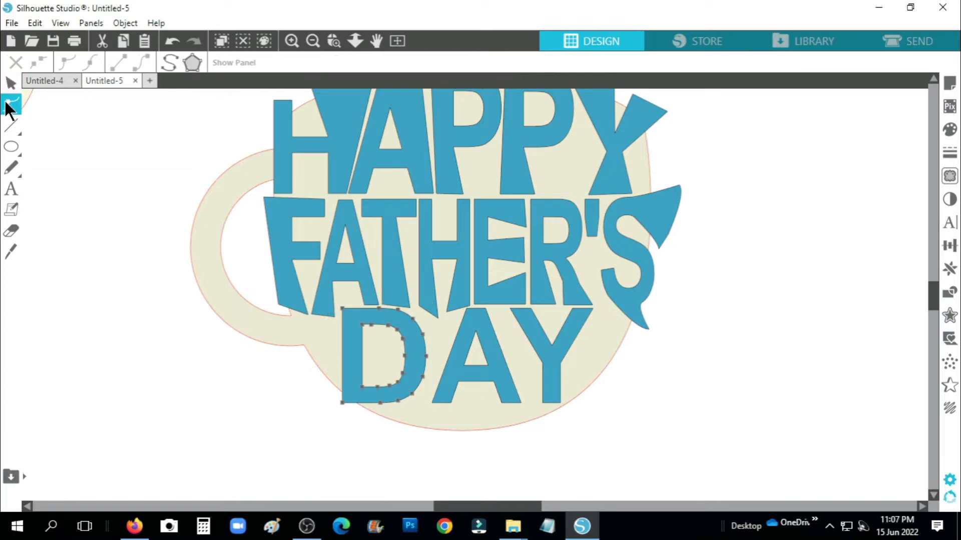
left_click_drag(383, 404, 381, 430)
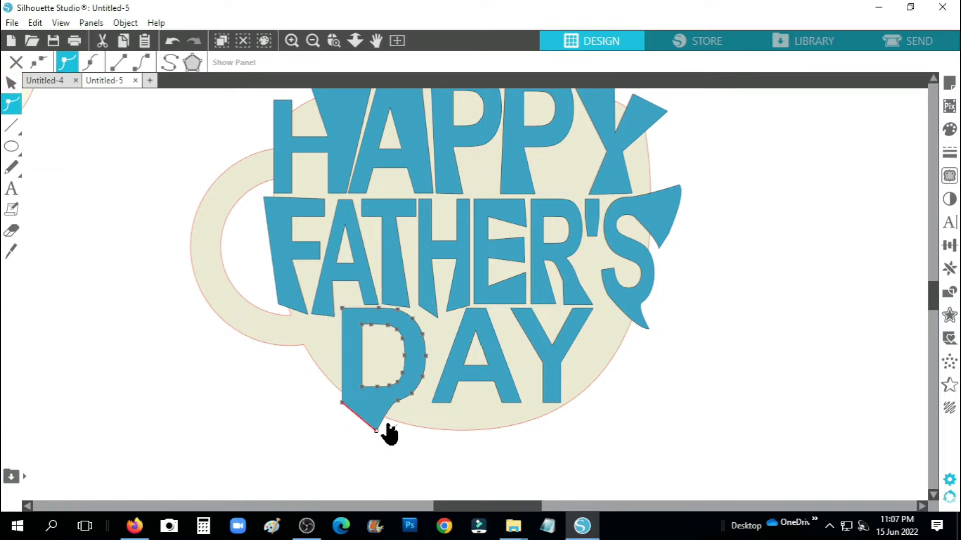
left_click_drag(413, 396, 413, 443)
left_click_drag(399, 404, 377, 428)
left_click(276, 385)
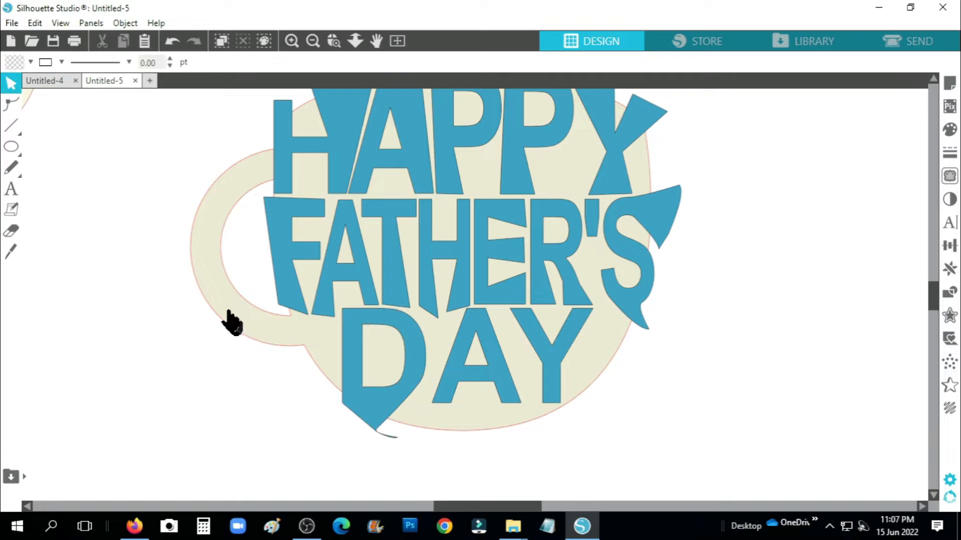
Stretch the A in DAY to about 0.71 in wide, make it taller, and flare its feet below the cup's bottom edge.
left_click(440, 360)
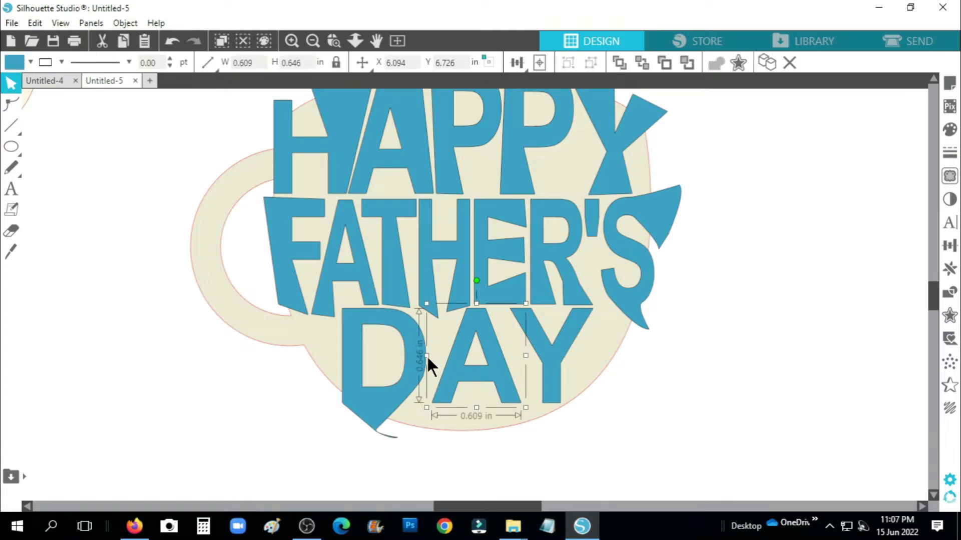
left_click_drag(426, 355, 411, 356)
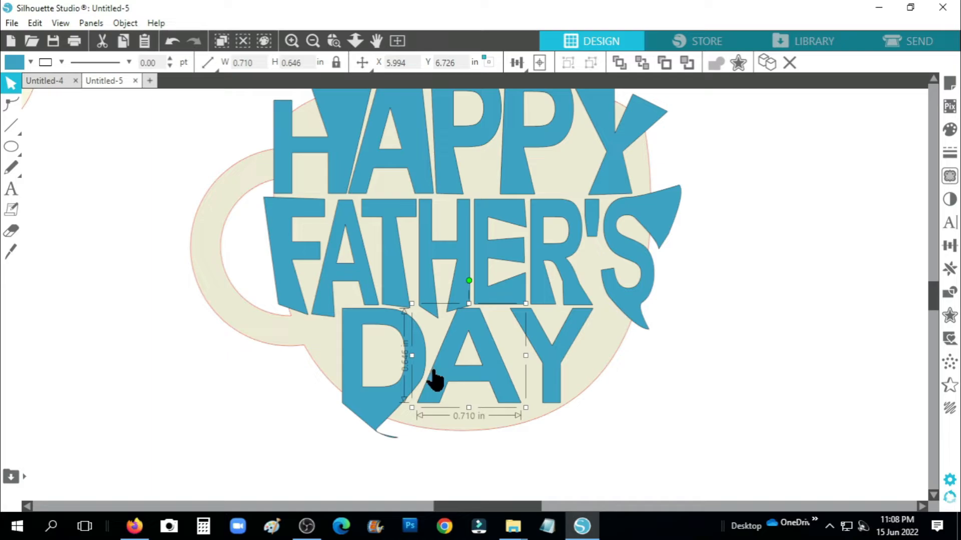
left_click_drag(468, 407, 469, 428)
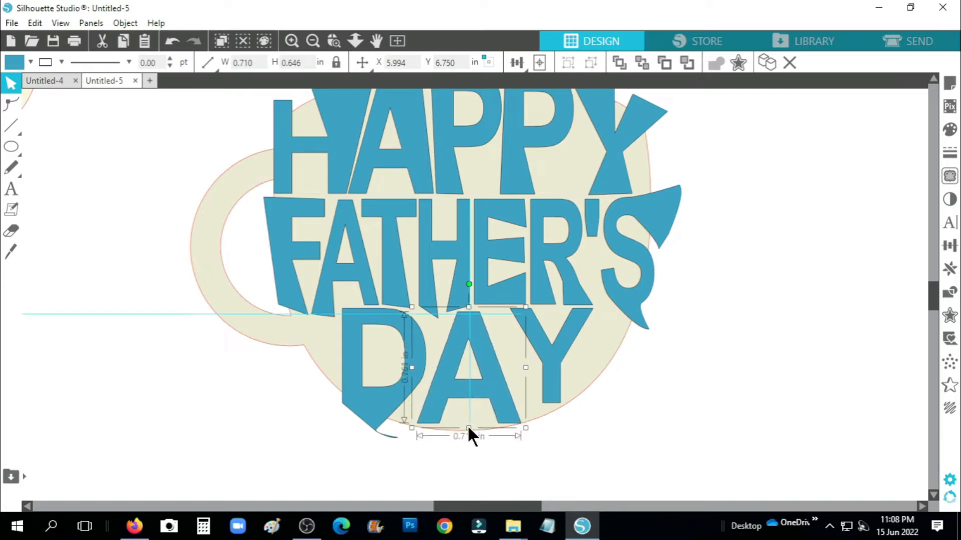
left_click(11, 104)
left_click_drag(417, 424, 531, 441)
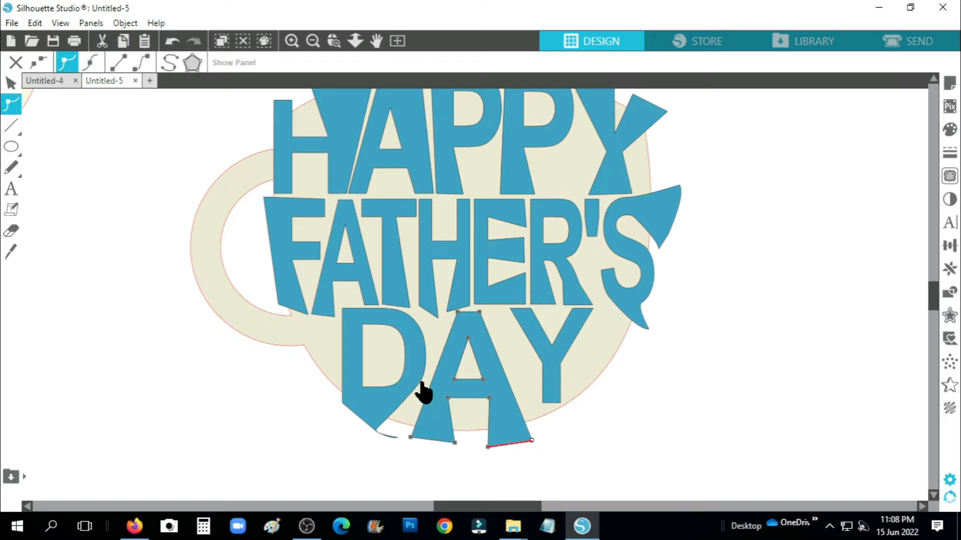
left_click(563, 429)
Reshape the Y in DAY to about 0.99 by 0.83 in, flaring its foot and extending its outer arm past the cup edge.
left_click(552, 397)
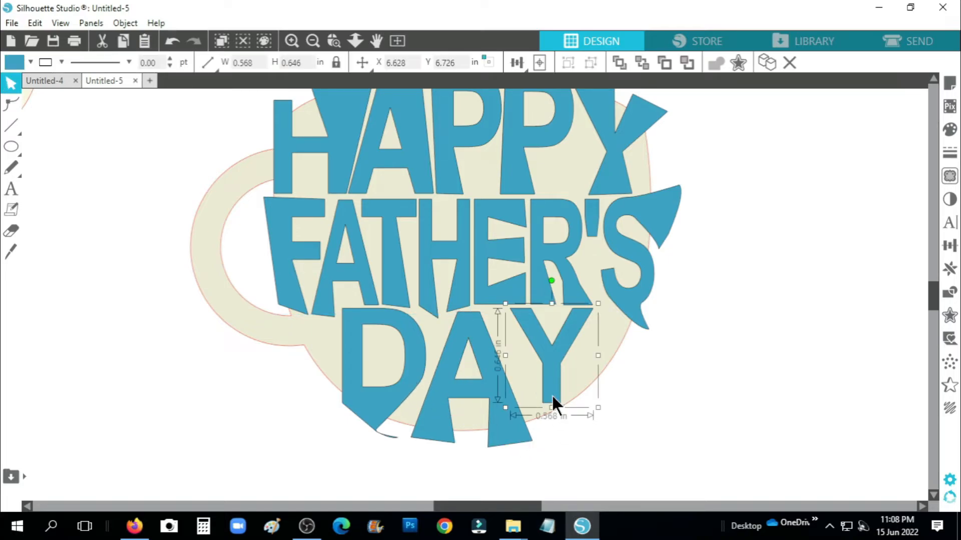
left_click_drag(506, 356, 495, 373)
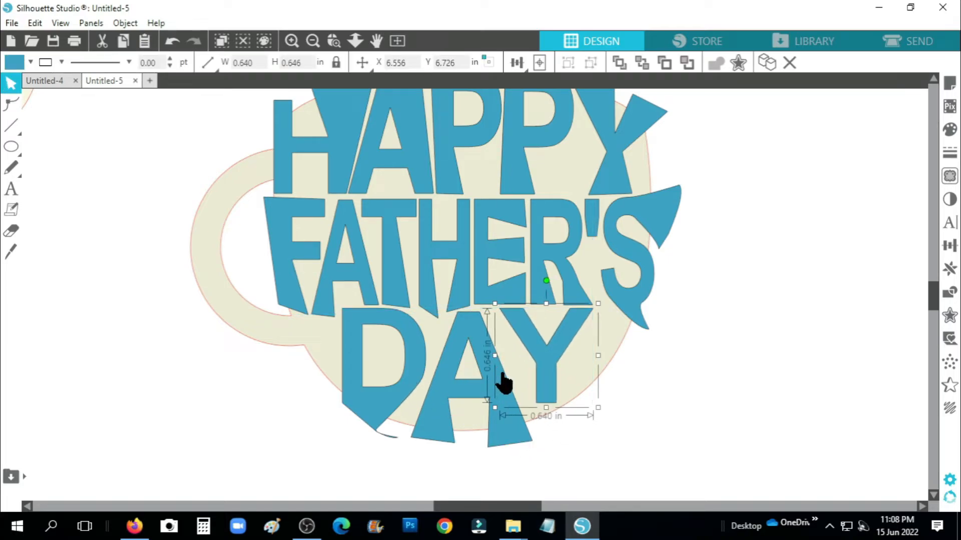
mouse_move(546, 408)
left_mouse_down()
mouse_move(551, 422)
mouse_move(549, 414)
left_mouse_up()
left_click_drag(598, 358, 601, 357)
left_click(10, 103)
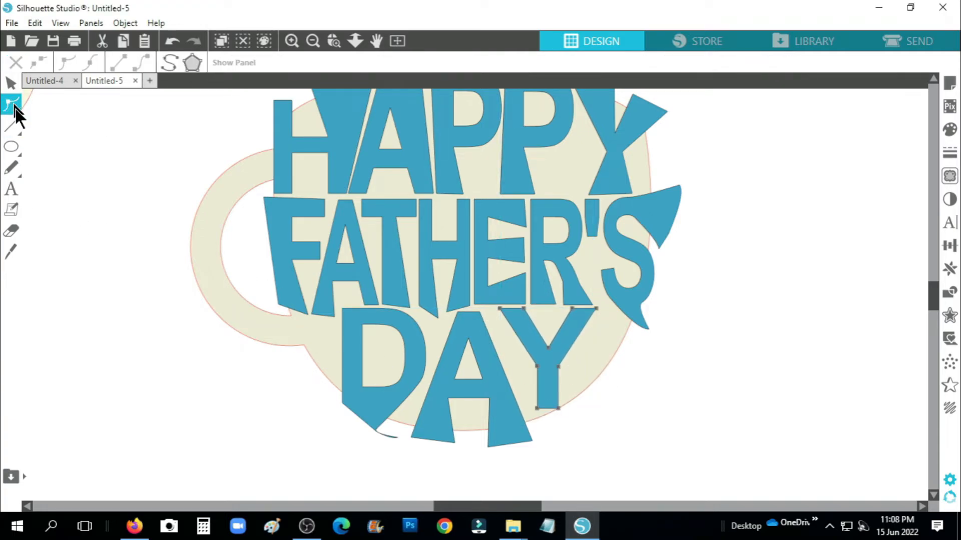
left_click_drag(539, 408, 578, 427)
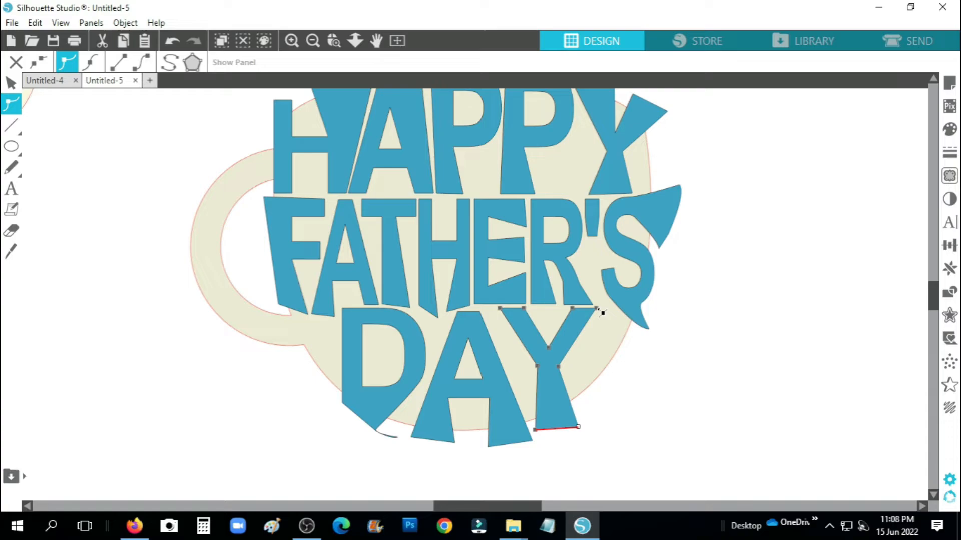
left_click_drag(600, 311, 644, 330)
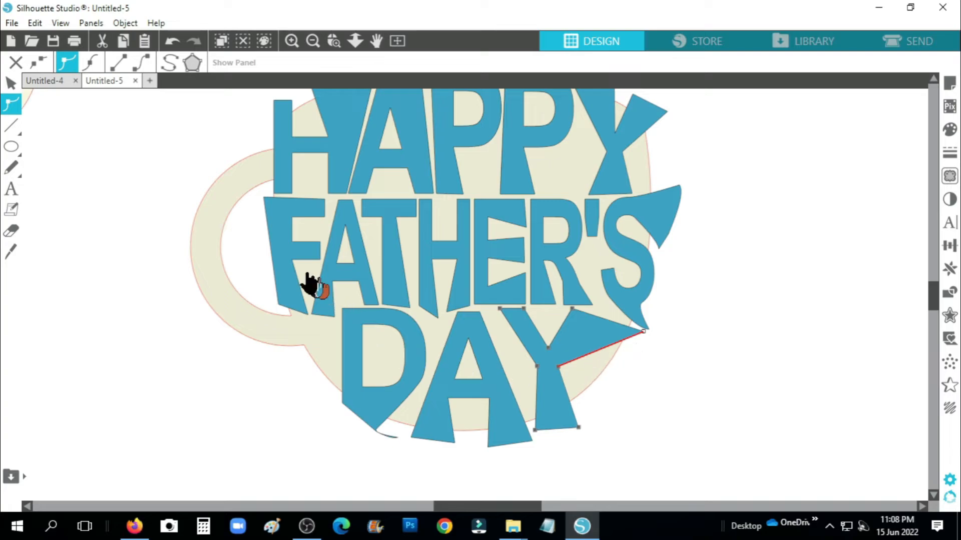
left_click(70, 118)
left_click(554, 369)
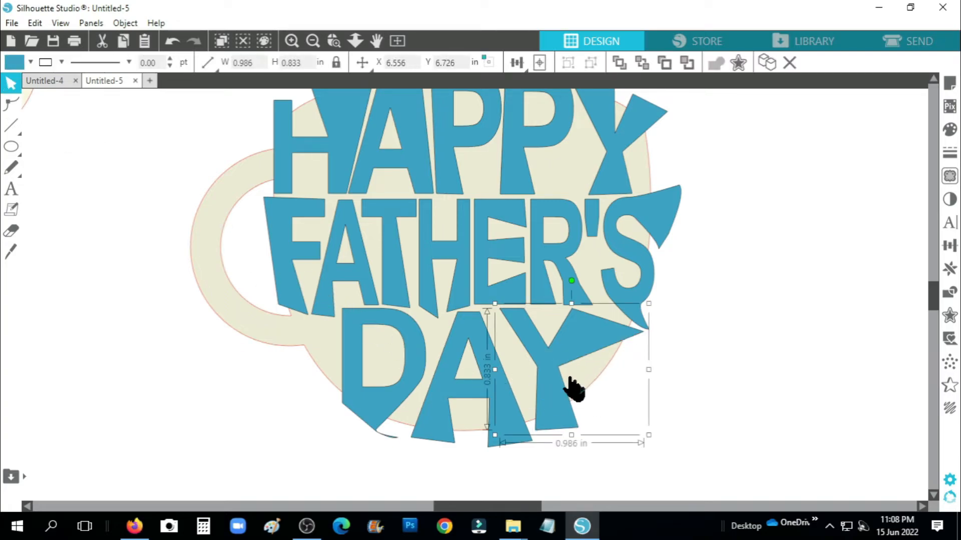
mouse_move(648, 370)
left_mouse_down()
mouse_move(662, 371)
mouse_move(655, 375)
left_mouse_up()
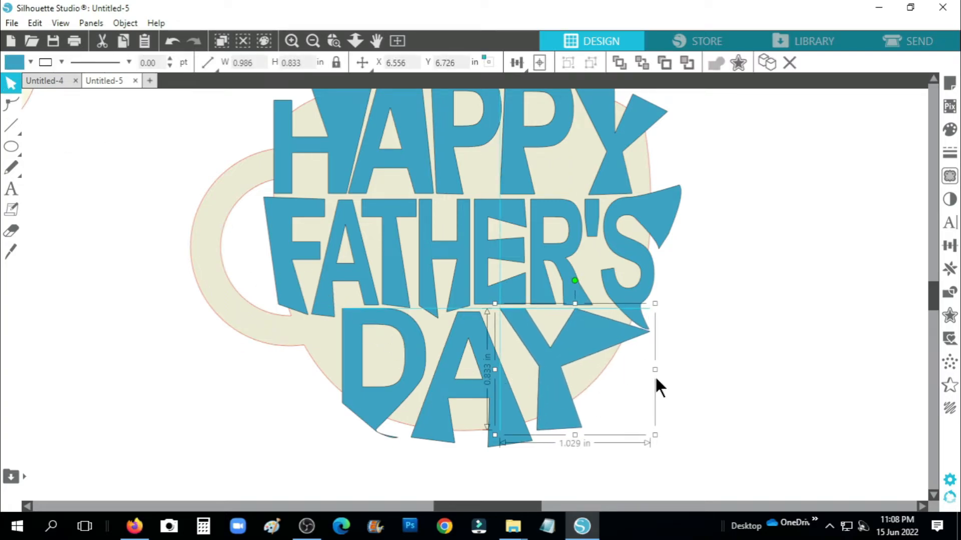
left_click(710, 361)
Duplicate the cup shape and move the copy well clear of the lettering.
scroll(716, 364, "up", 2)
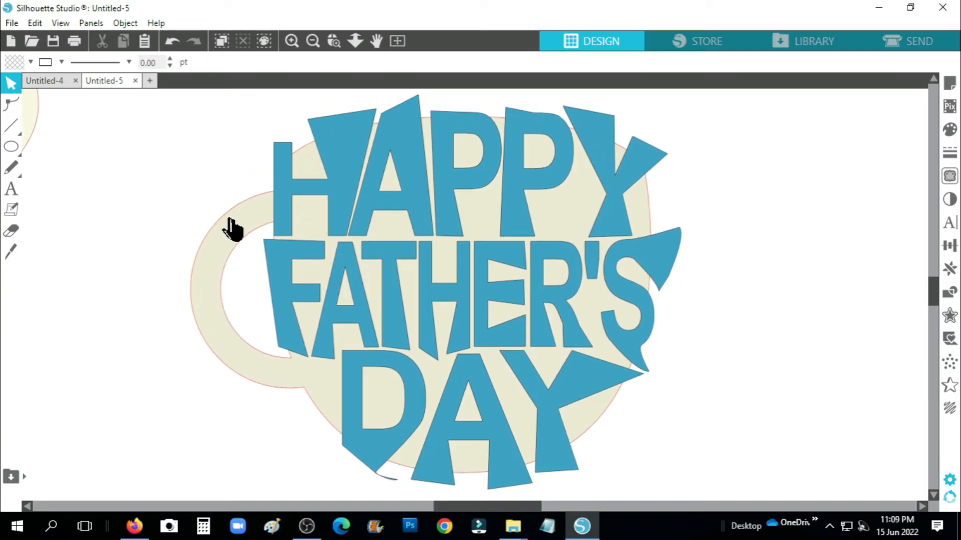
left_click(238, 226)
right_click(239, 233)
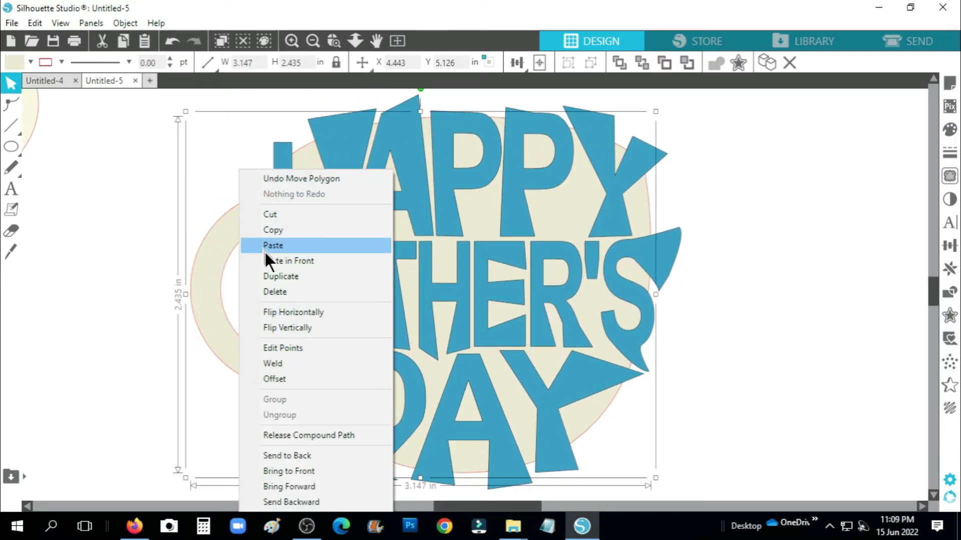
left_click(313, 276)
left_click_drag(247, 233, 103, 276)
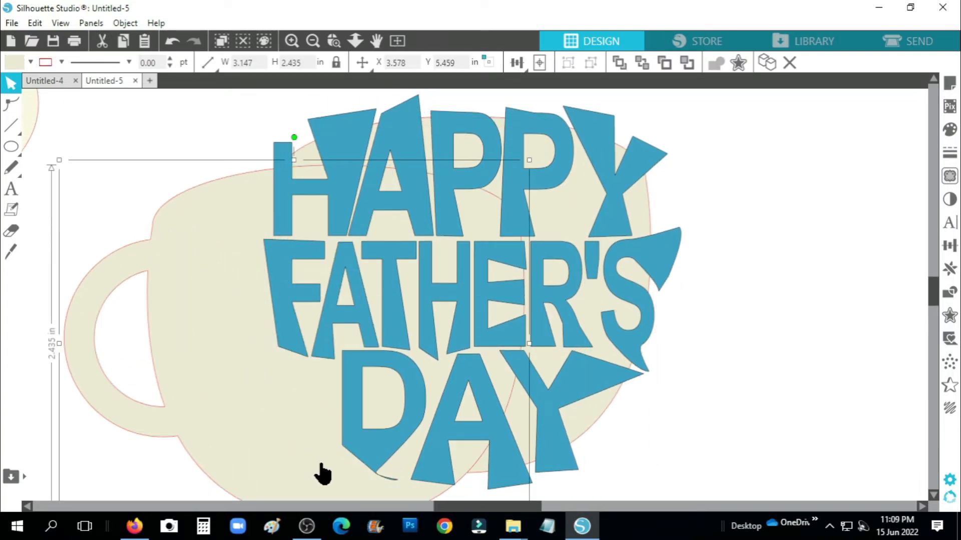
left_click_drag(320, 464, 127, 407)
Crop all the letters to the outline of the cup beneath them and group the cropped lettering.
left_click_drag(410, 506, 462, 508)
scroll(648, 471, "down", 2)
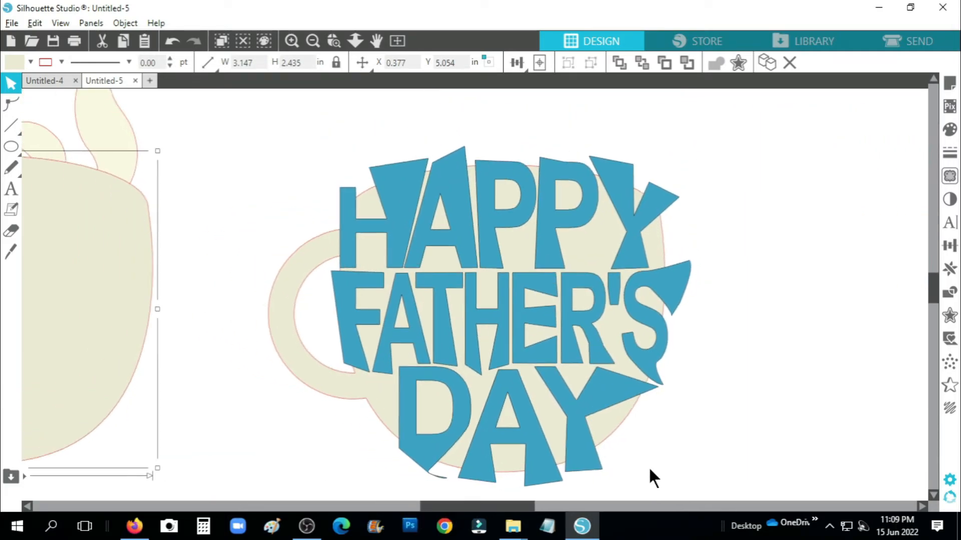
left_click_drag(928, 295, 935, 300)
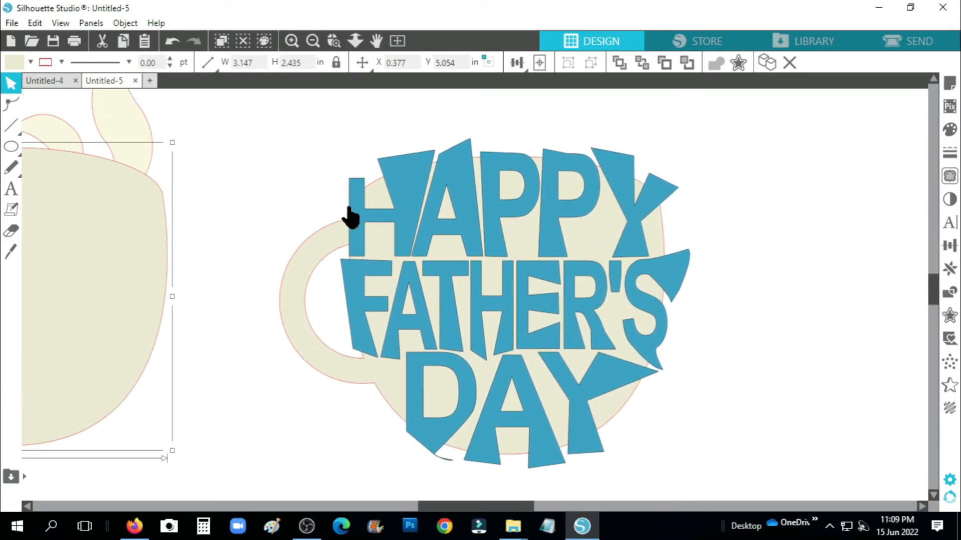
left_click_drag(229, 134, 697, 485)
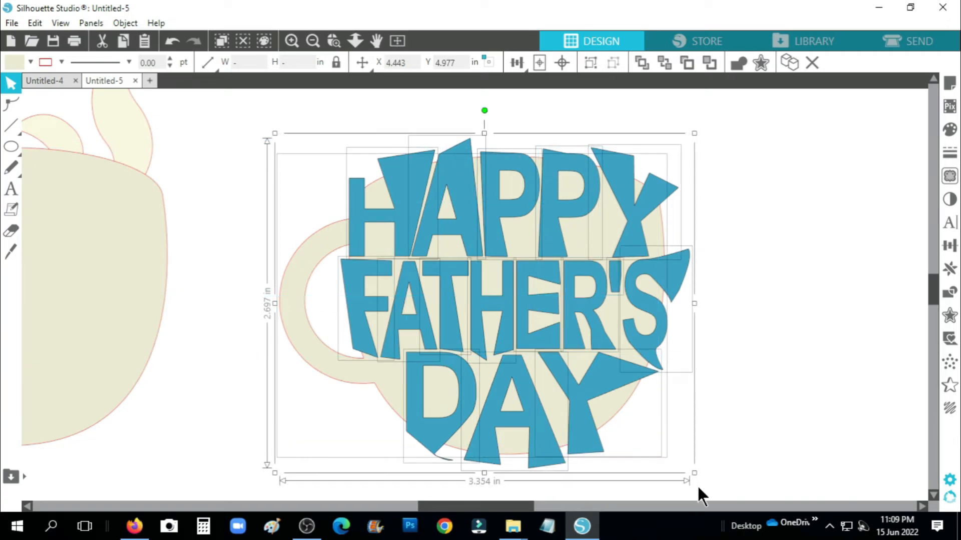
left_click(949, 292)
left_click(855, 182)
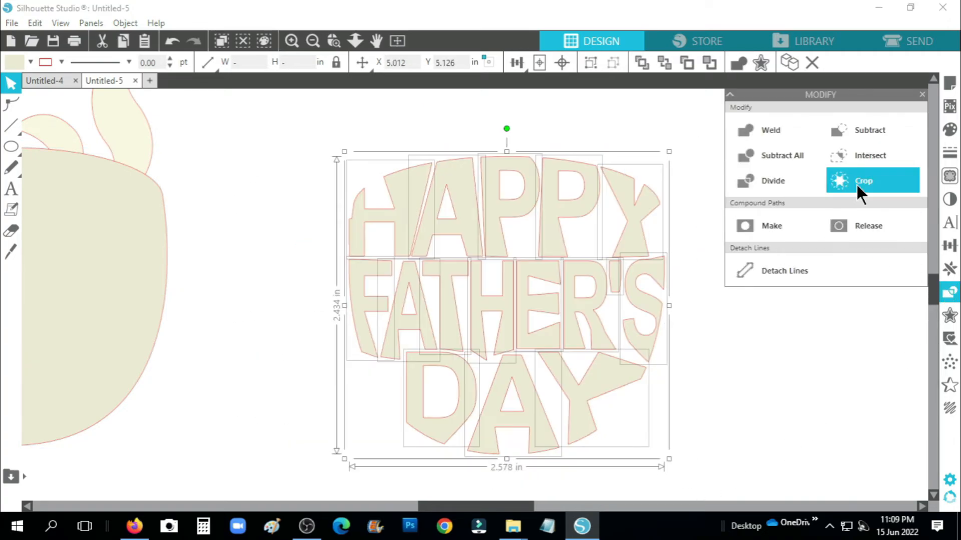
right_click(543, 260)
left_click(588, 384)
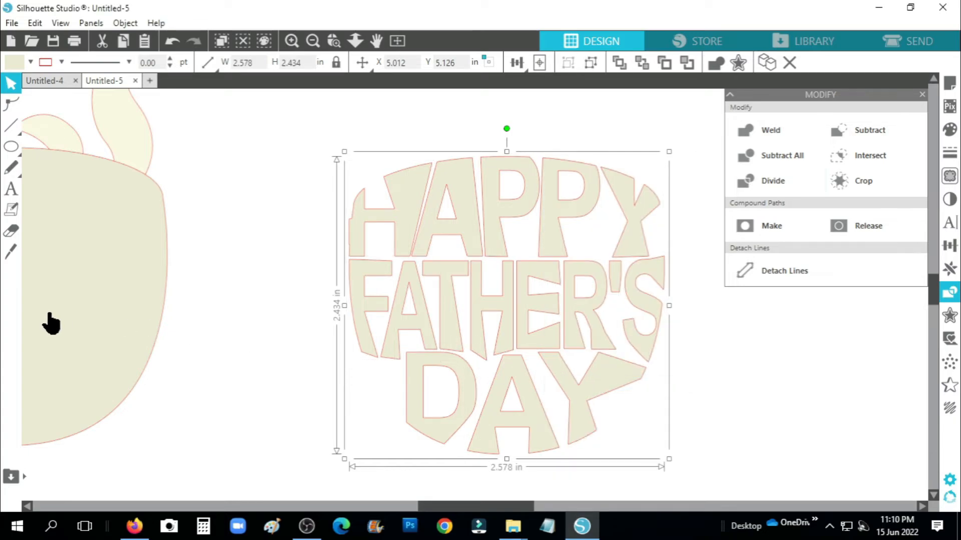
Move the lettering aside, bring in the spare cup, and cut through both handle joints with the Knife tool.
left_click_drag(422, 241, 685, 276)
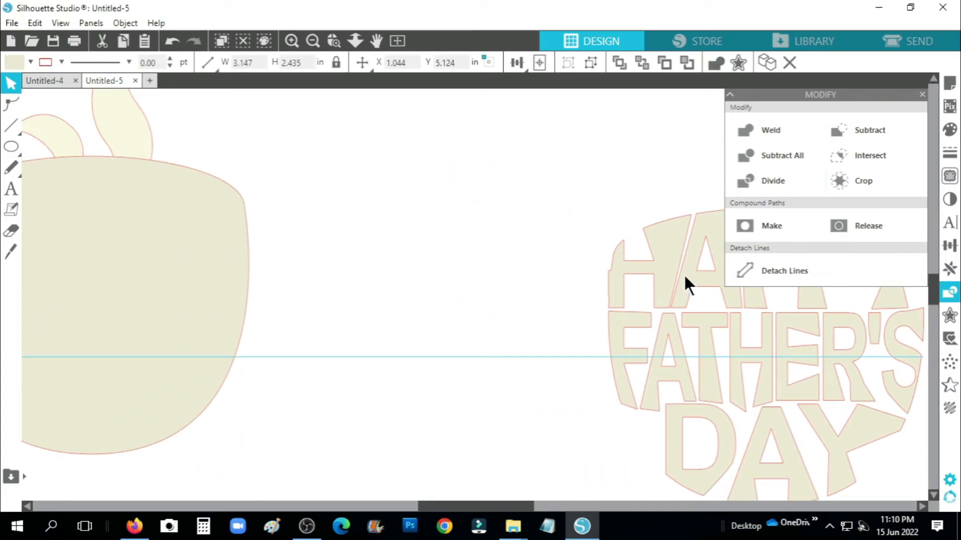
left_click_drag(220, 334, 534, 330)
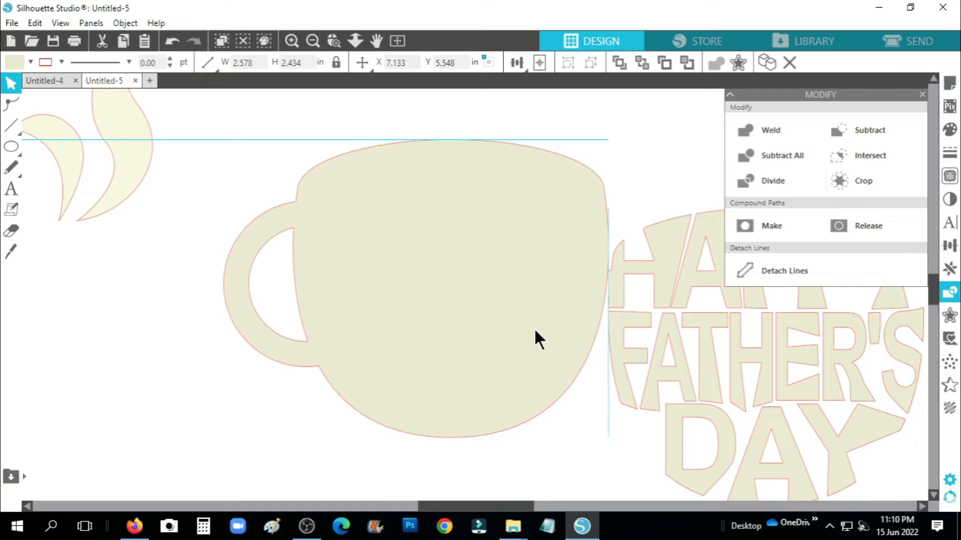
left_click(3, 258)
mouse_move(297, 181)
left_mouse_down()
mouse_move(302, 235)
mouse_move(294, 241)
left_mouse_up()
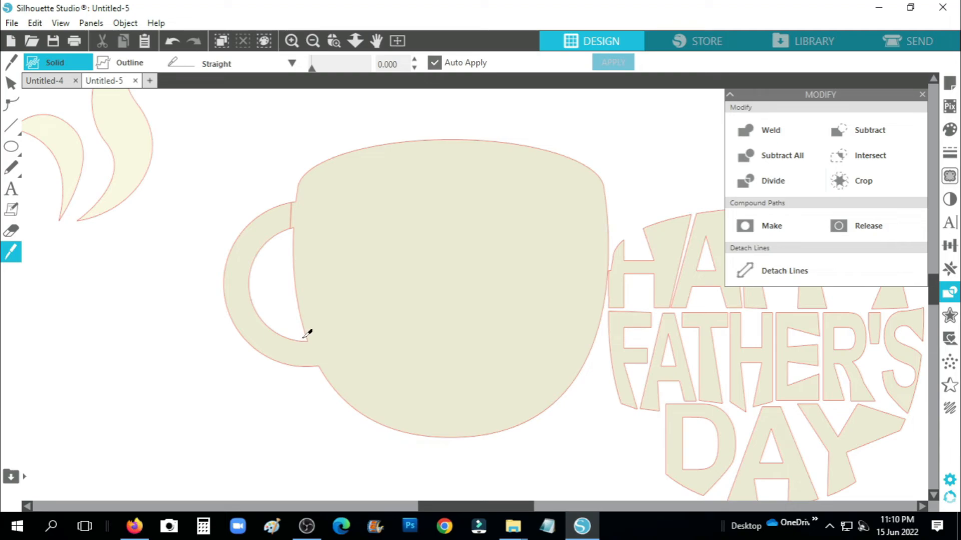
left_click_drag(304, 338, 323, 383)
Delete the body of the spare cup, keeping only its handle.
left_click(6, 87)
right_click(406, 245)
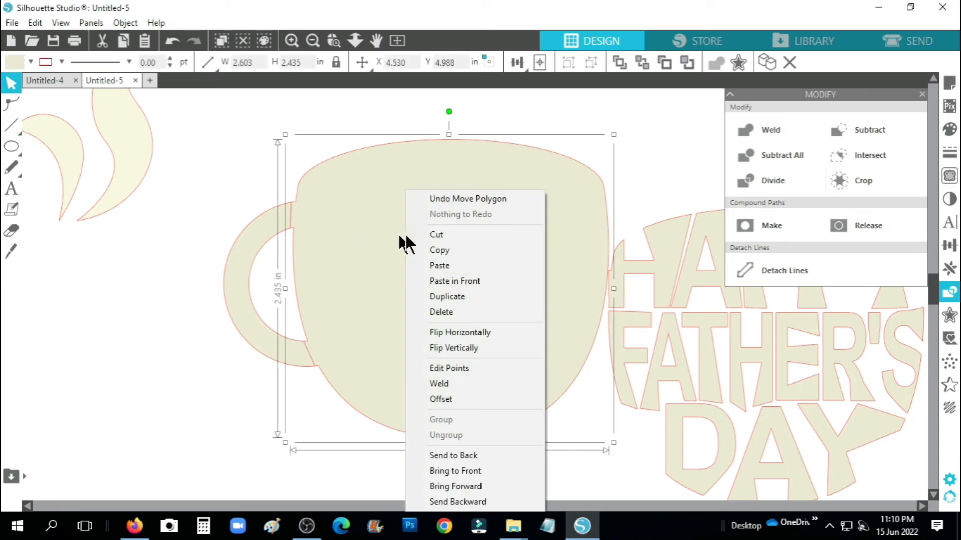
left_click(484, 312)
Move the grouped lettering into the cup body's place beside the handle and nudge it down slightly.
left_click_drag(629, 320, 380, 244)
left_click(922, 94)
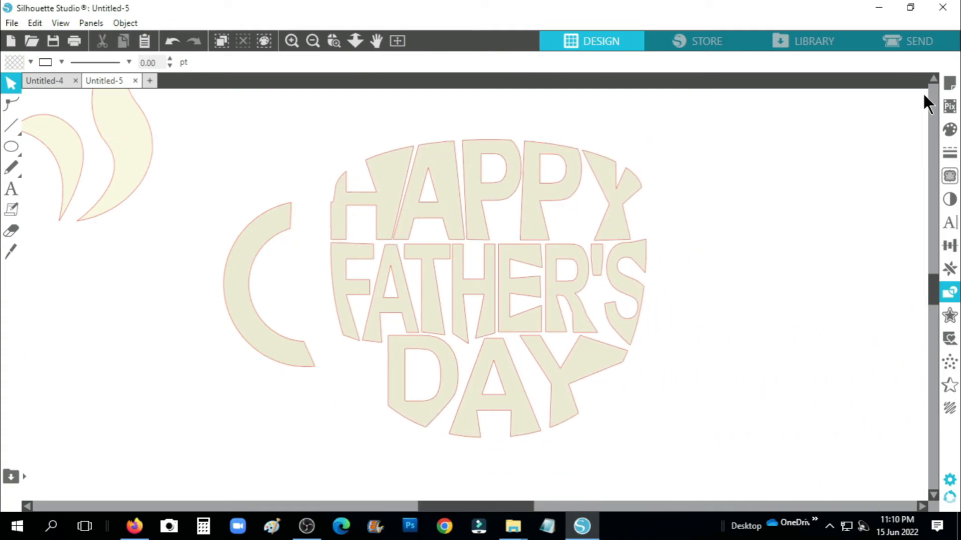
left_click_drag(550, 202, 569, 223)
scroll(561, 297, "down", 1)
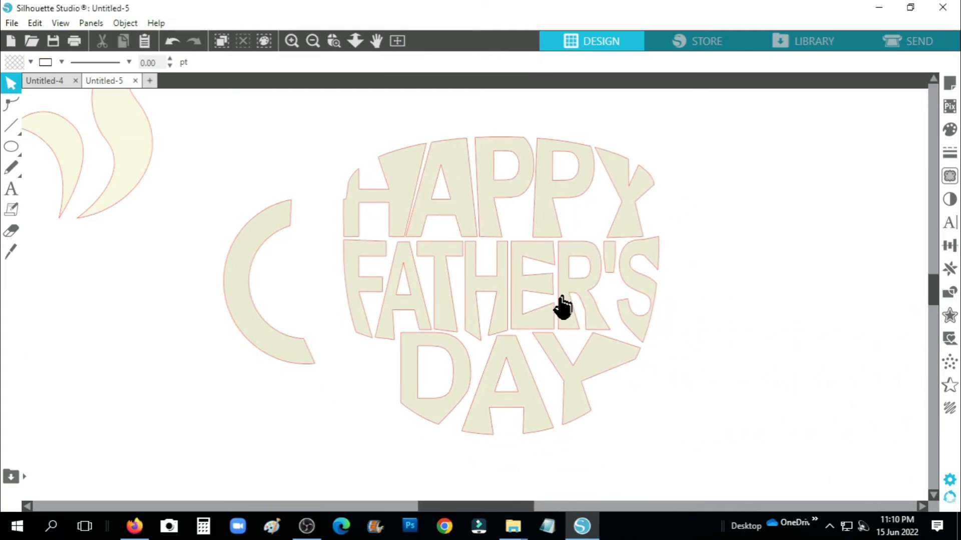
left_click(560, 318)
key("Down")
key("Down")
key("Down")
key("Down")
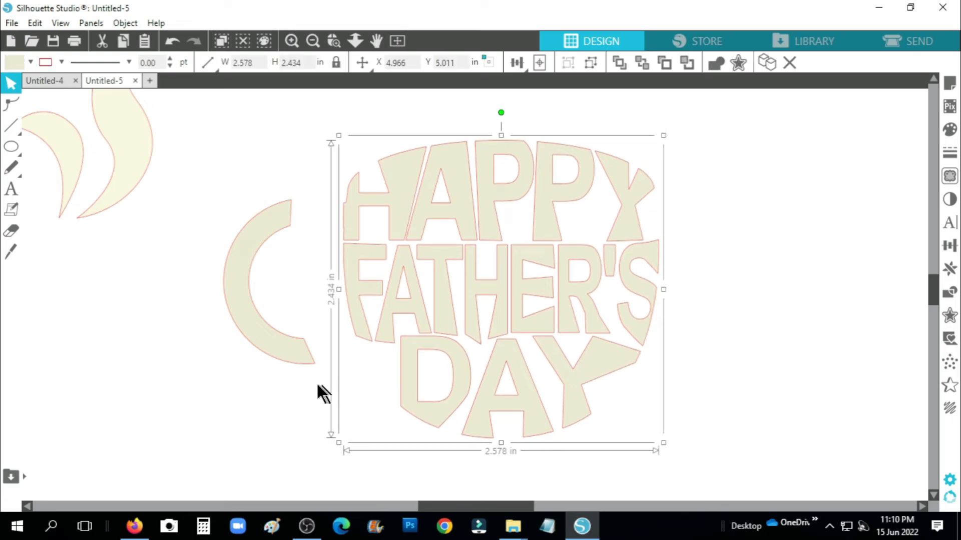
Rotate the handle slightly counterclockwise and move it close to the H, F and D of the lettering.
left_click_drag(294, 356, 296, 322)
left_click_drag(297, 190, 259, 196)
left_click_drag(292, 285, 309, 330)
Fine-tune the handle's position and angle so its ends sit next to the H and the D.
key("Up")
key("Up")
key("Up")
key("Up")
key("Up")
key("Up")
key("Up")
key("Up")
key("Up")
key("Up")
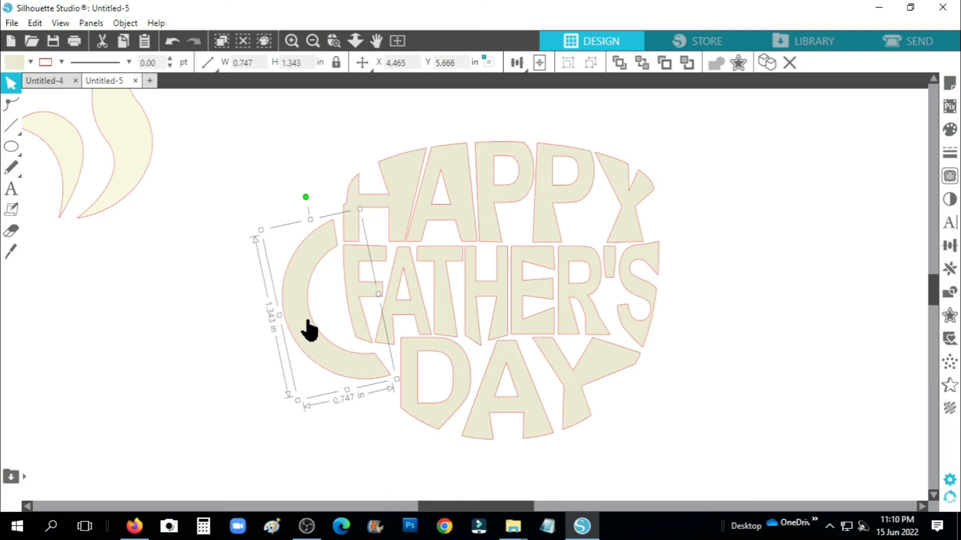
key("Right")
key("Right")
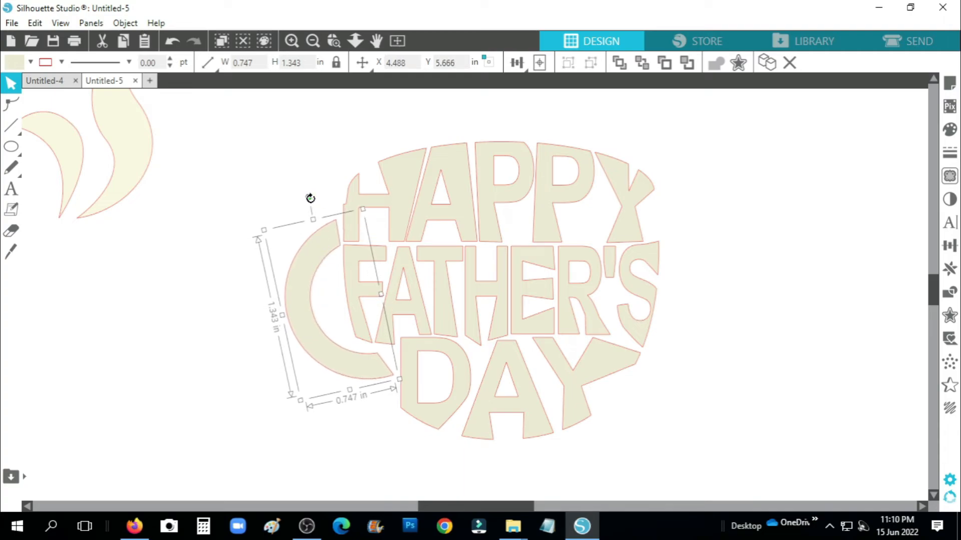
left_click_drag(310, 198, 310, 200)
key("Up")
key("Up")
key("Up")
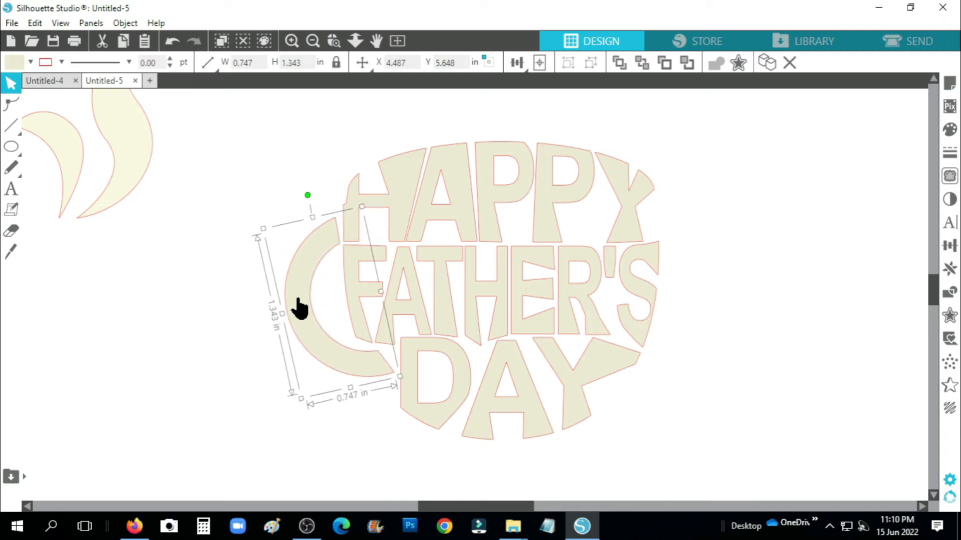
key("Down")
key("Down")
key("Down")
key("Down")
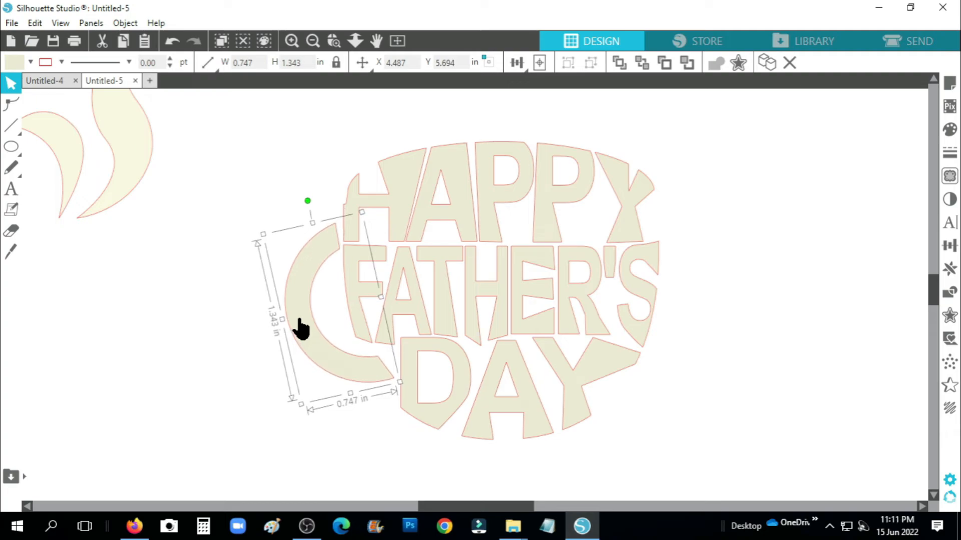
Nudge the handle slightly left and up to leave a small gap between it and the lettering.
key("Left")
key("Left")
key("Left")
key("Up")
key("Up")
key("Up")
left_click(706, 269)
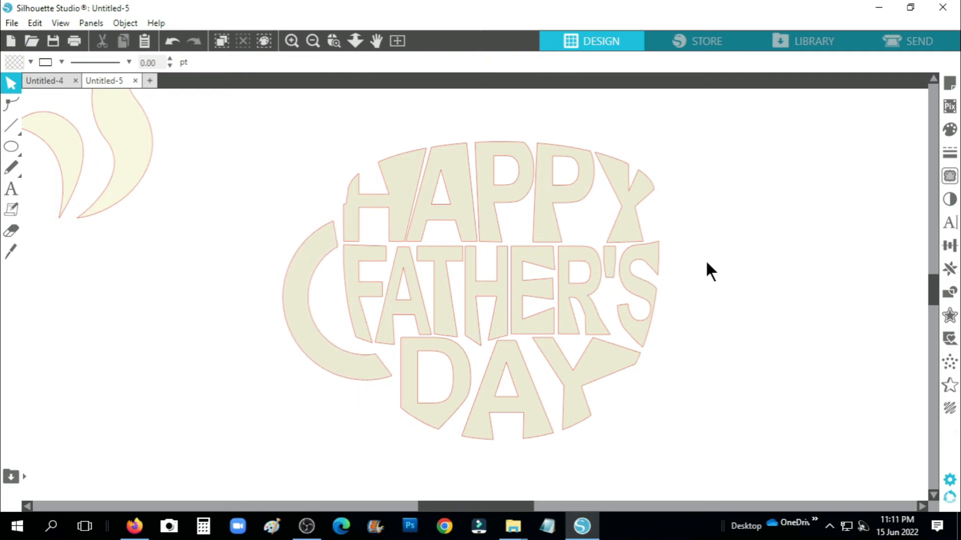
Move the pair of steam wisps above the word HAPPY and ungroup them.
scroll(706, 269, "up", 3)
scroll(706, 269, "up", 2)
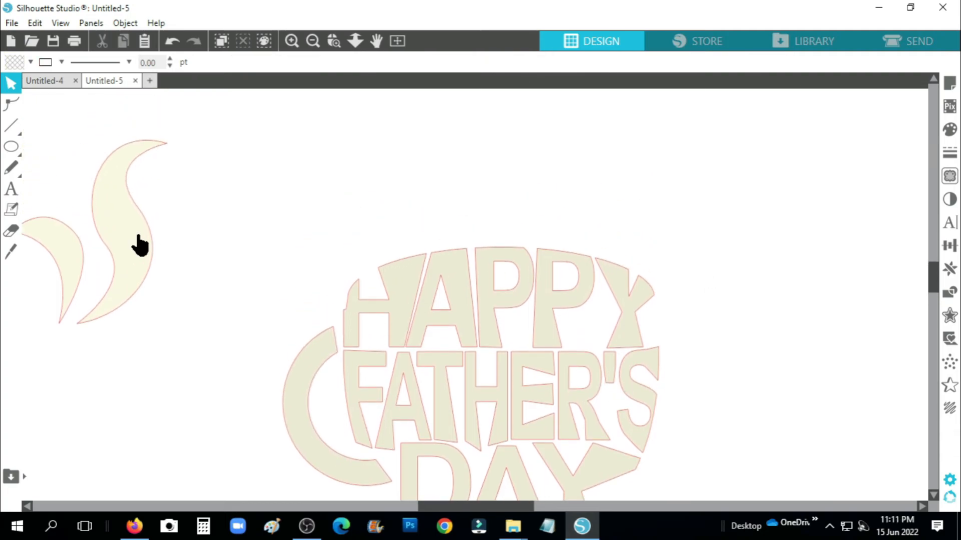
left_click_drag(139, 242, 392, 193)
left_click(569, 214)
scroll(569, 215, "up", 3)
left_click_drag(388, 273, 543, 242)
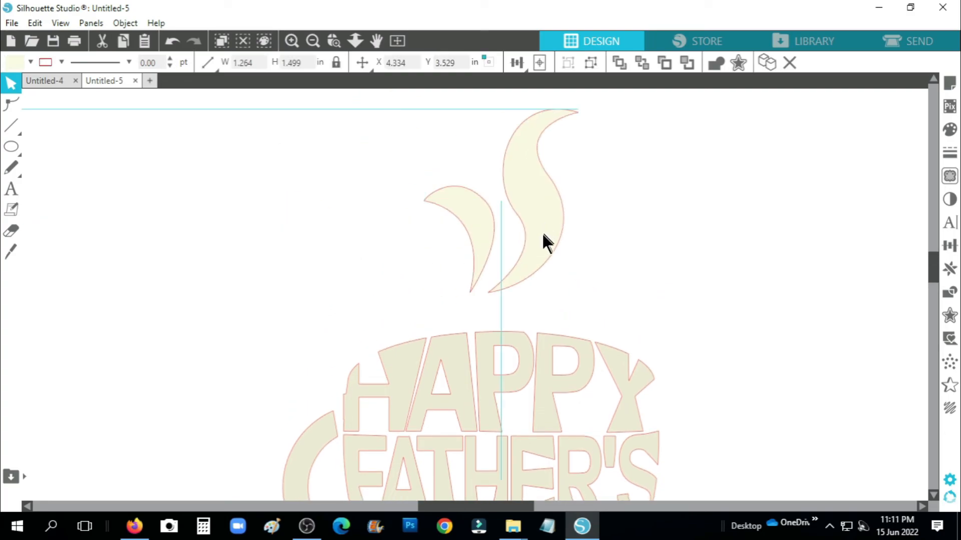
right_click(528, 240)
left_click(586, 383)
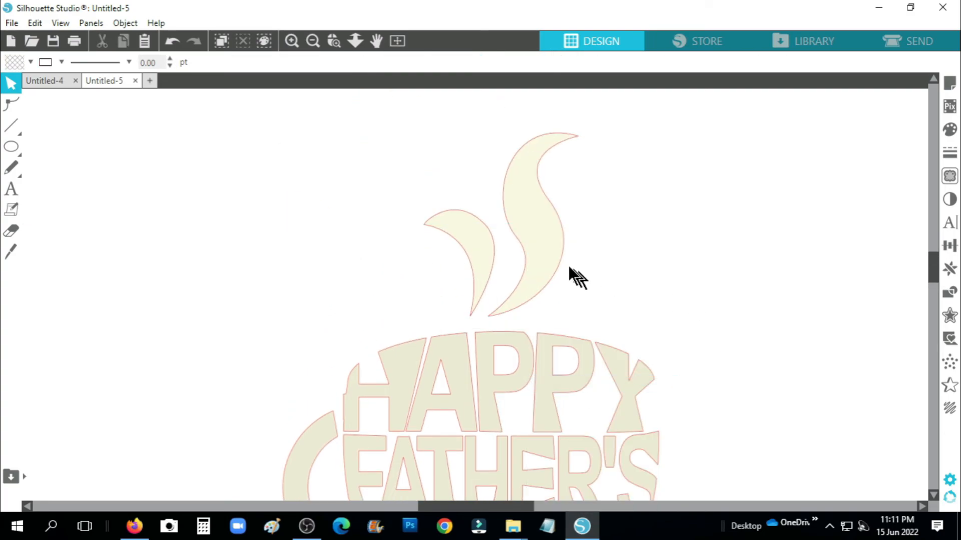
Place the taller steam wisp on top of HAPPY and scale it down to about 0.58 by 1.18 in.
left_click_drag(568, 272, 560, 290)
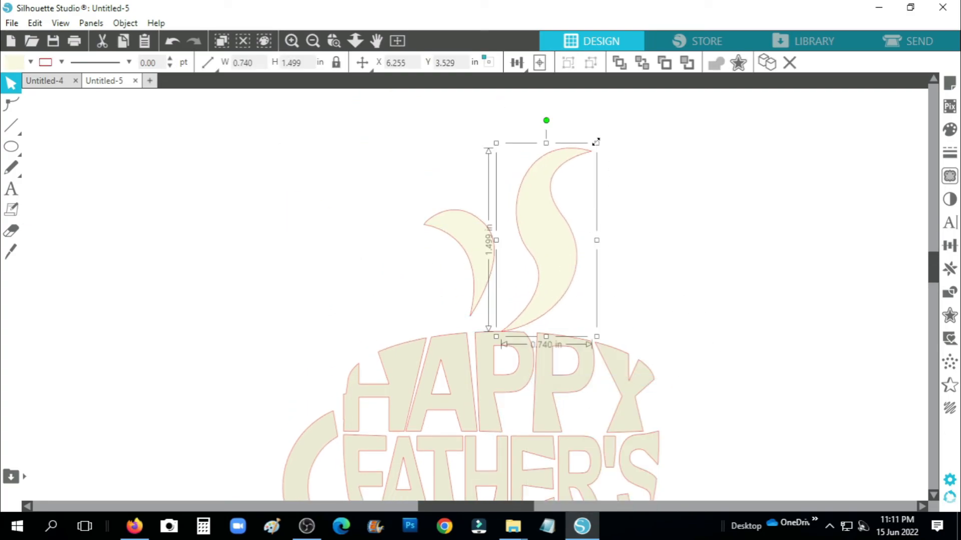
left_click_drag(596, 142, 579, 183)
key("Down")
key("Down")
key("Down")
key("Down")
key("Down")
key("Down")
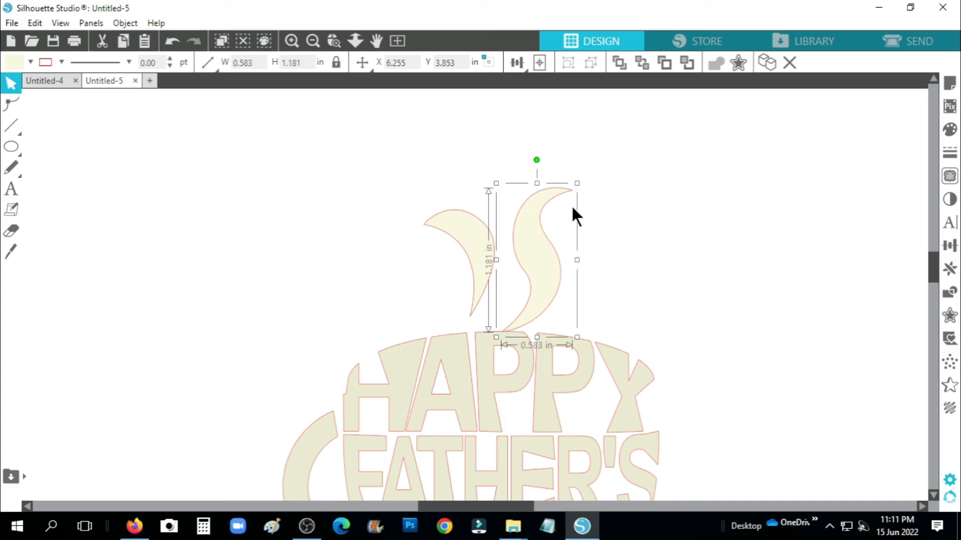
Scale the shorter steam wisp down to about 0.49 by 0.74 in and nudge it beside the taller wisp's base on the lettering.
left_click(450, 244)
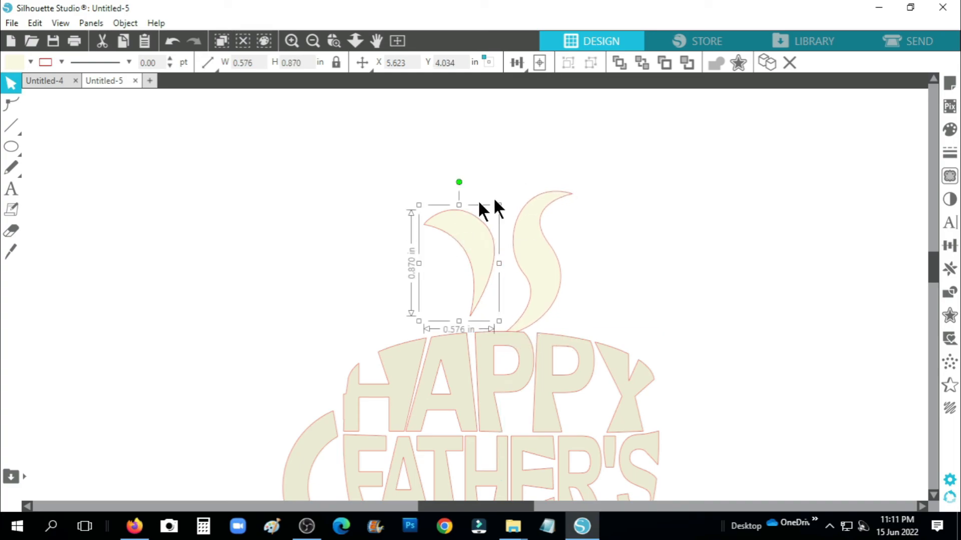
left_click_drag(500, 203, 489, 221)
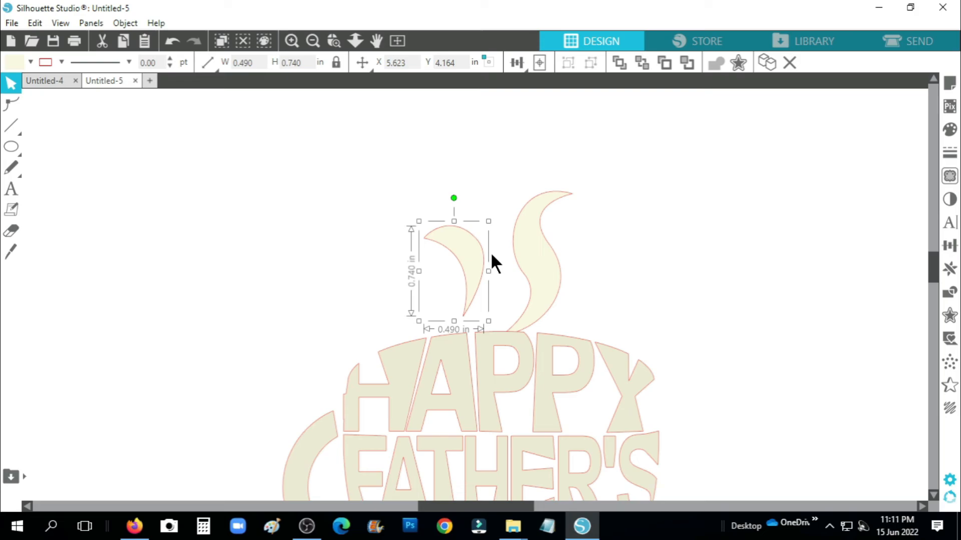
key("Down")
key("Down")
key("Down")
key("Down")
key("Down")
key("Down")
key("Down")
key("Down")
key("Down")
key("Down")
key("Down")
key("Down")
key("Down")
key("Down")
key("Right")
key("Right")
key("Right")
key("Right")
key("Right")
key("Right")
key("Right")
key("Right")
key("Right")
key("Right")
key("Right")
key("Right")
key("Right")
key("Right")
key("Right")
key("Right")
key("Right")
key("Right")
key("Right")
key("Right")
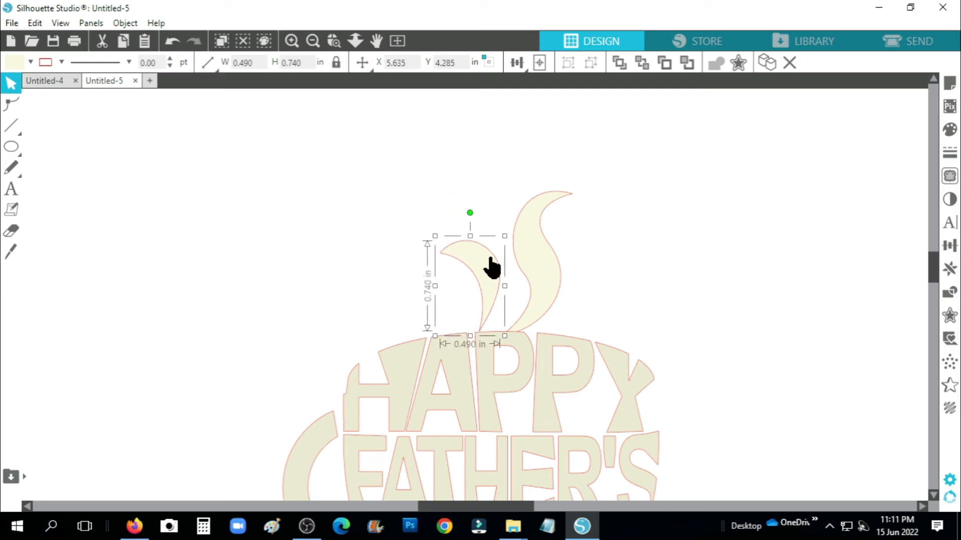
key("Down")
key("Down")
key("Down")
key("Down")
key("Down")
key("Down")
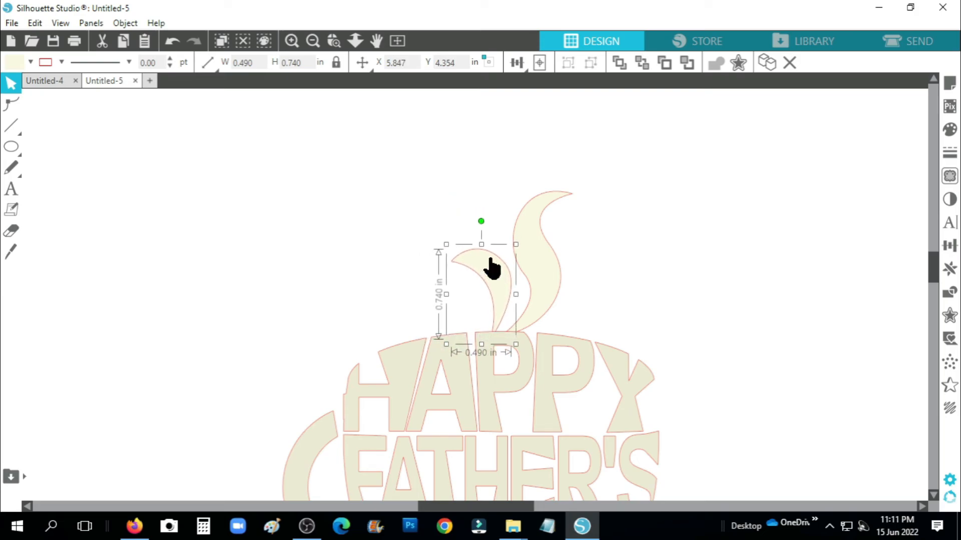
key("Right")
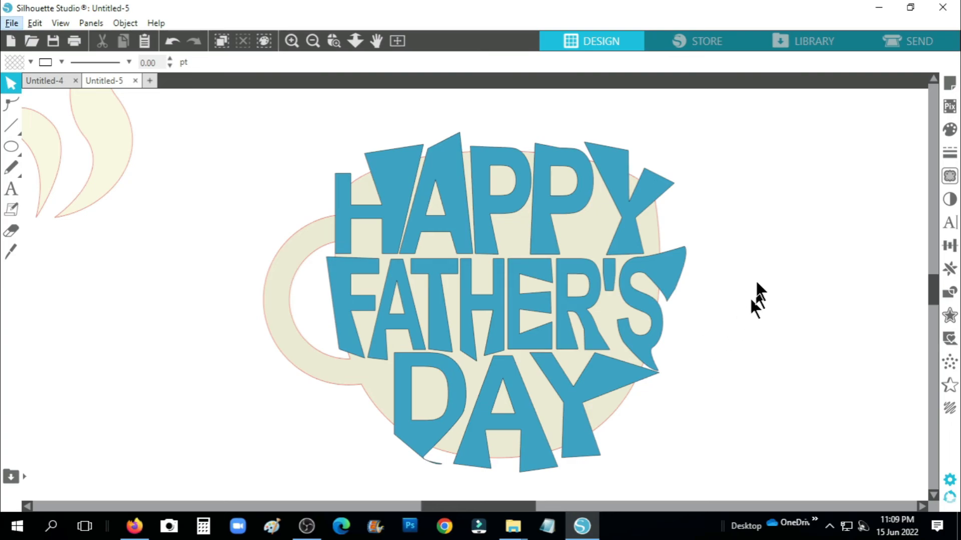
Weld the lettering, handle and steam wisps, and group the resulting pieces.
left_click_drag(315, 112, 638, 454)
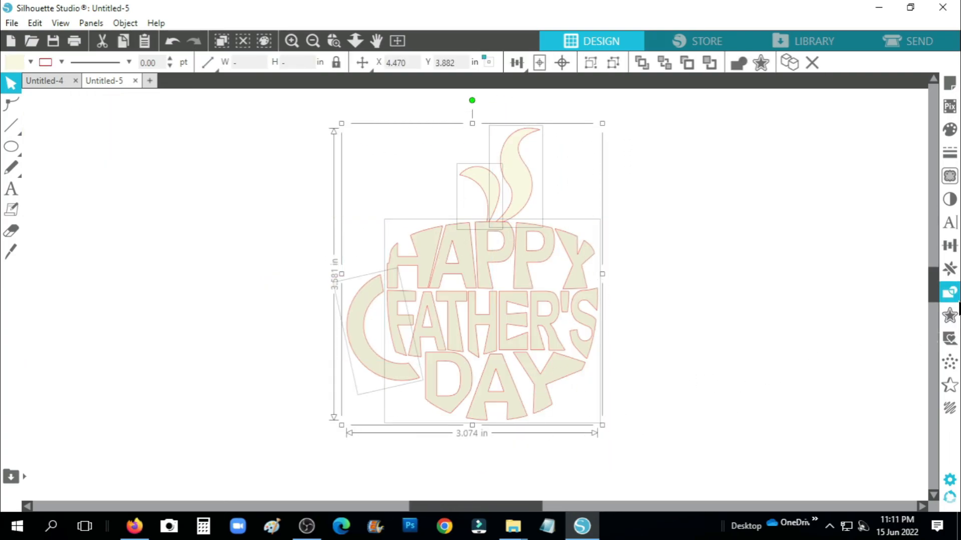
left_click(949, 292)
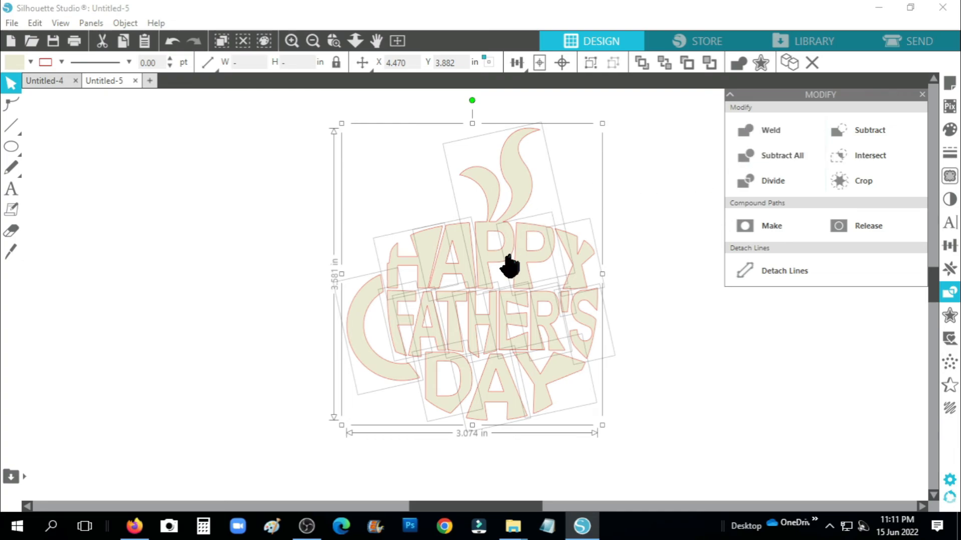
right_click(486, 218)
left_click(523, 384)
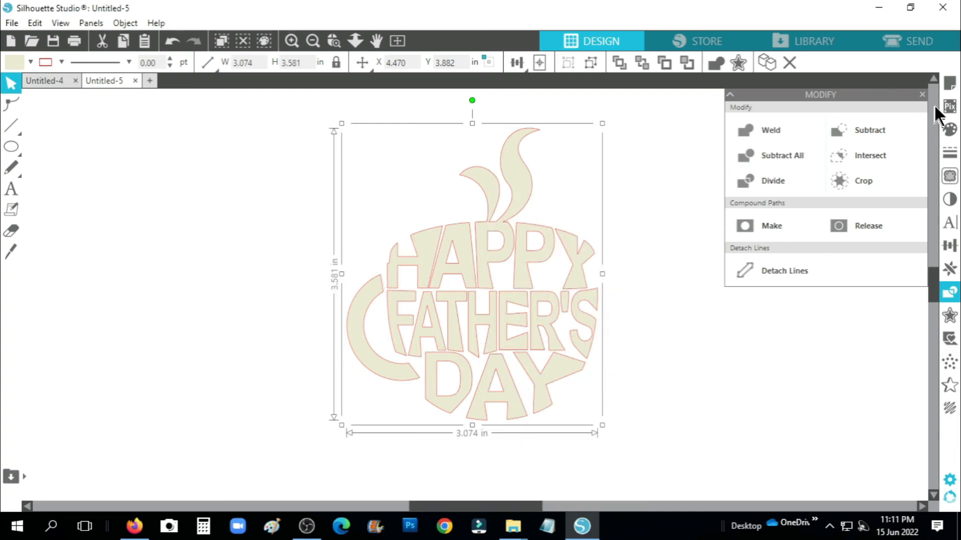
Fill the whole cup design with black.
left_click(950, 130)
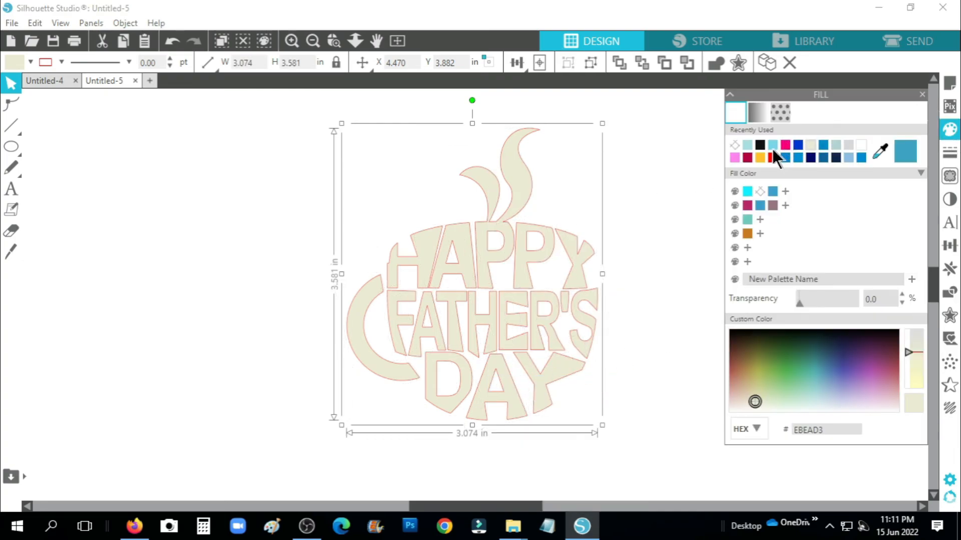
left_click(760, 145)
left_click(921, 95)
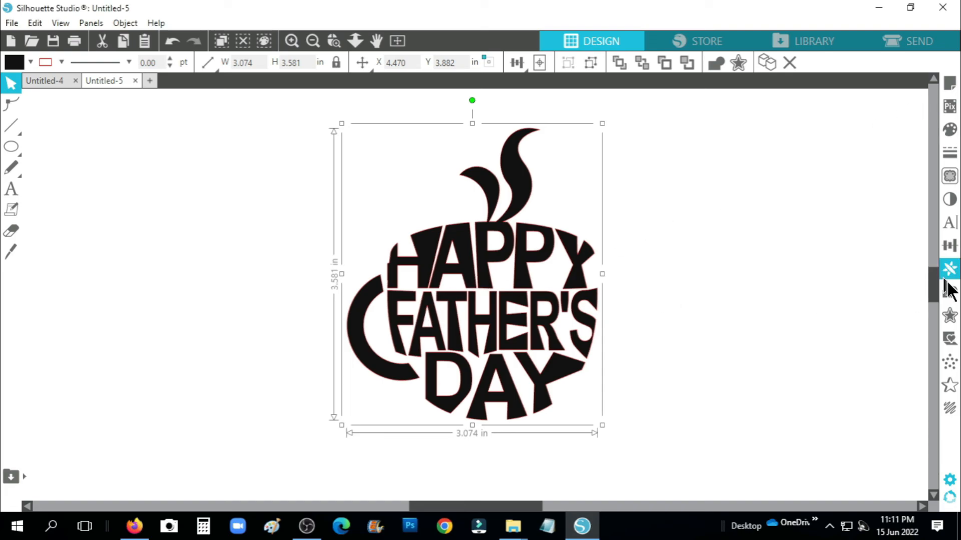
Add a round-cornered outer offset of 0.030 in around the cup design.
left_click(949, 315)
left_click(768, 132)
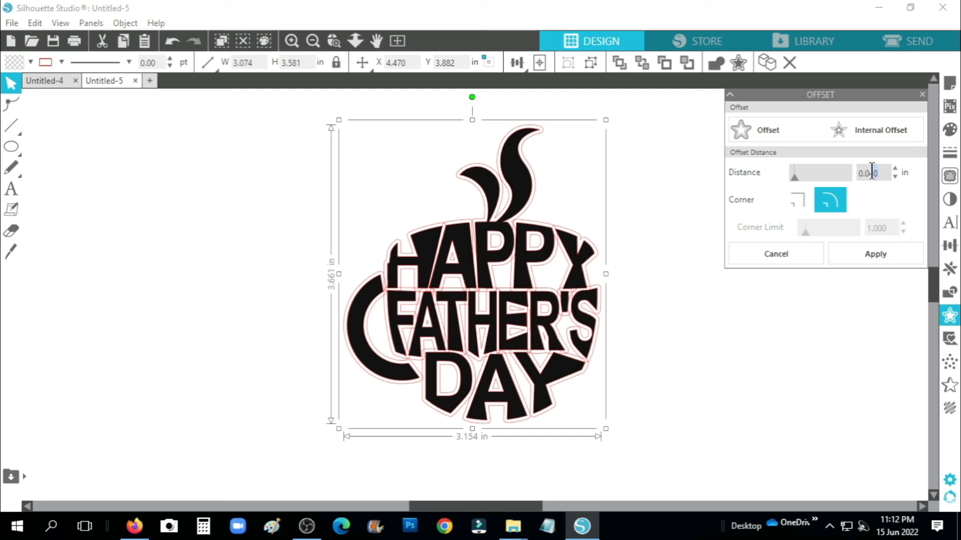
key("BackSpace")
key("BackSpace")
type("30")
left_click(875, 256)
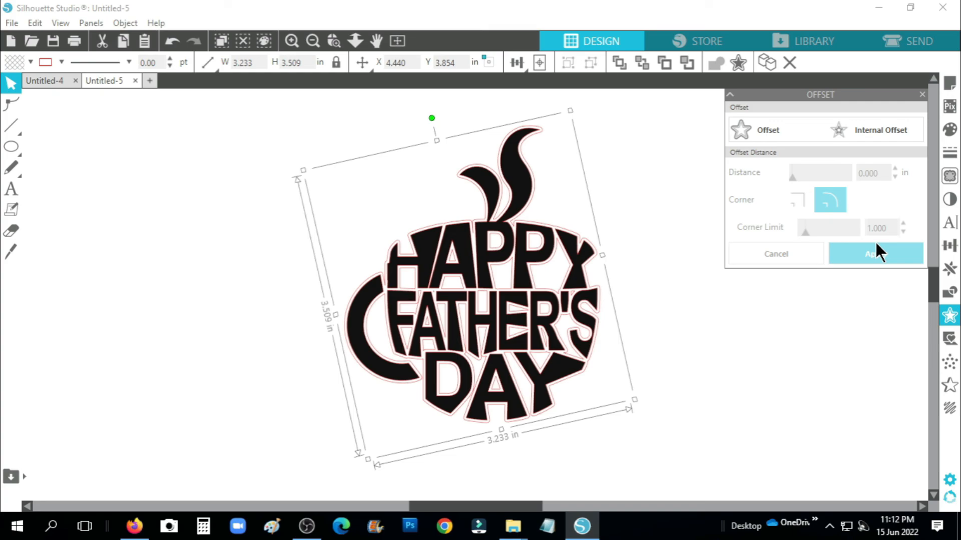
Fill the offset shape behind the cup design with light blue (76D5EA).
left_click(949, 129)
left_click(760, 146)
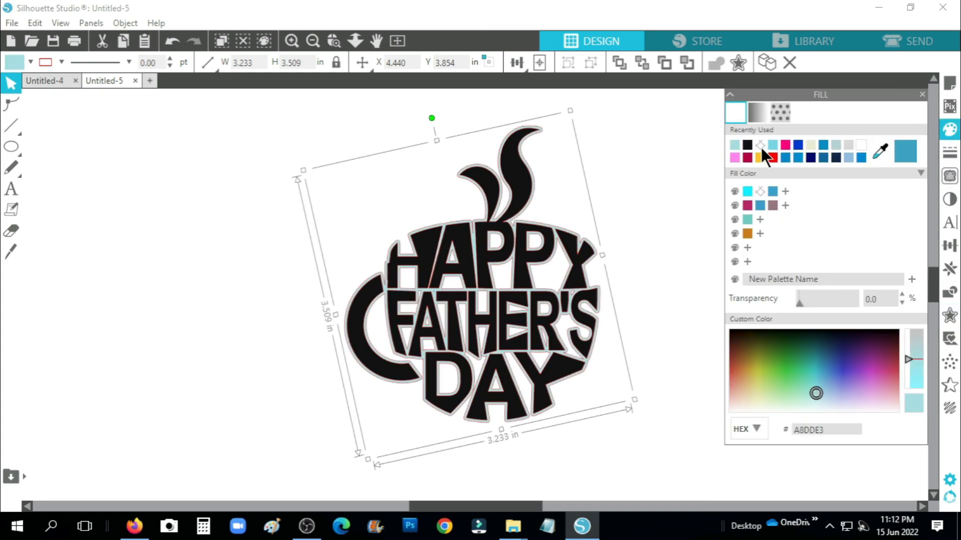
left_click(772, 148)
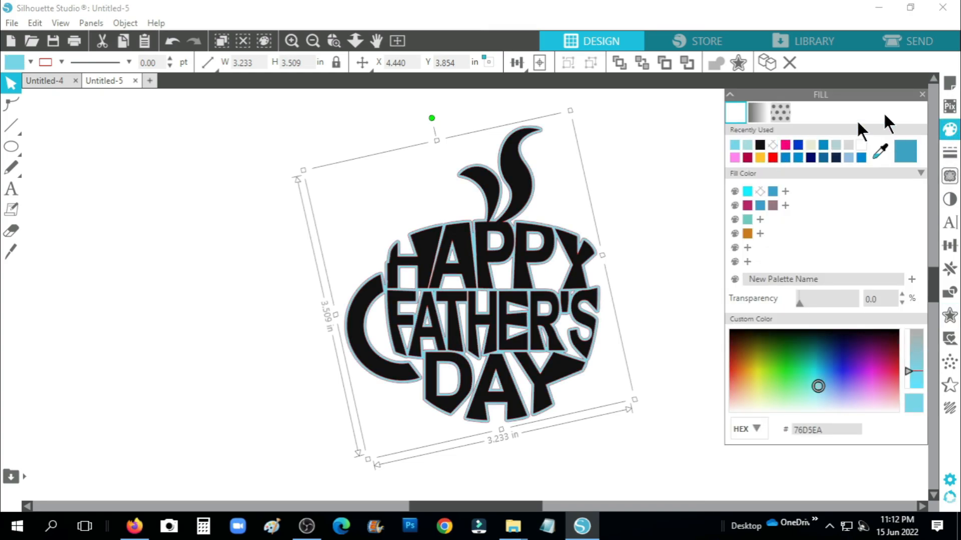
left_click(922, 95)
Group the black cup design with its light blue offset.
key("ctrl+a")
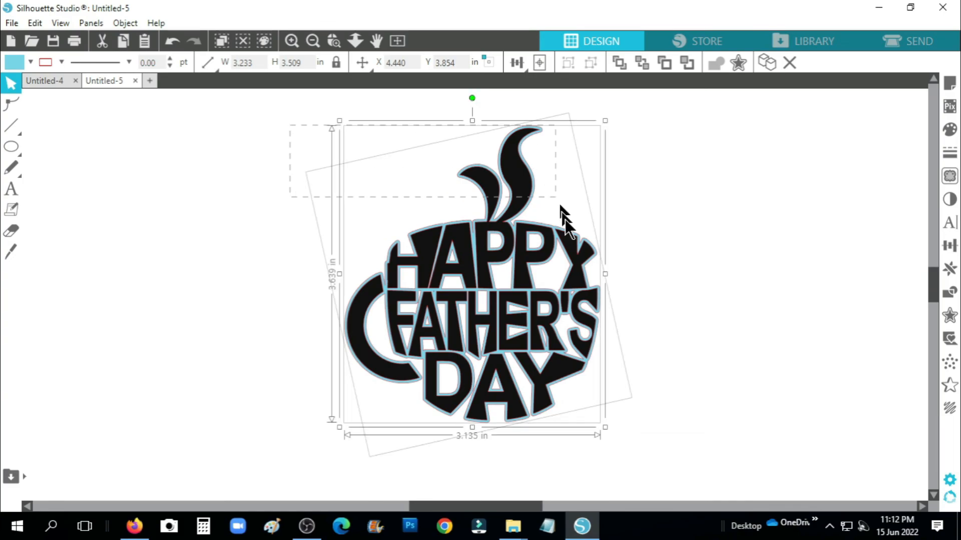
right_click(512, 267)
left_click(550, 368)
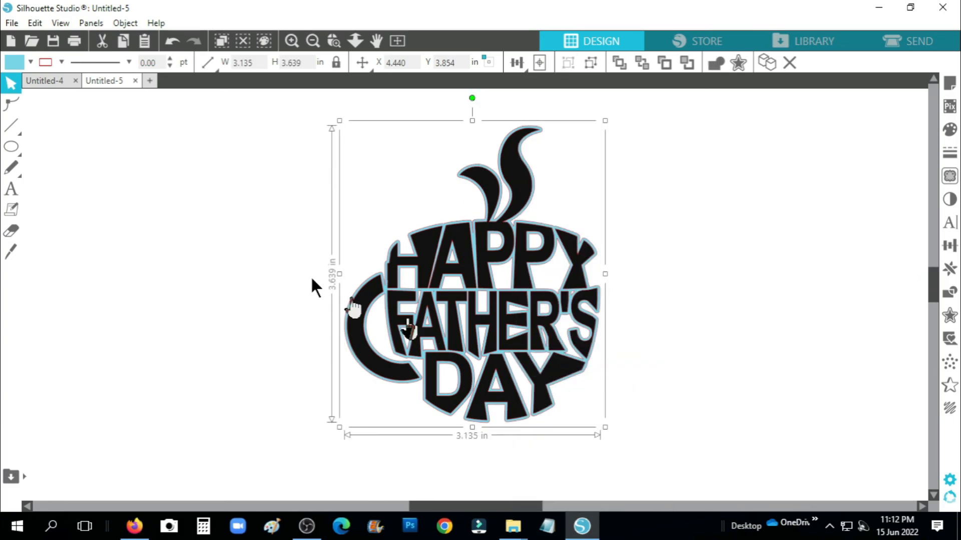
Remove the red line color from the grouped design and center the finished cup in view.
left_click(60, 62)
left_click(55, 113)
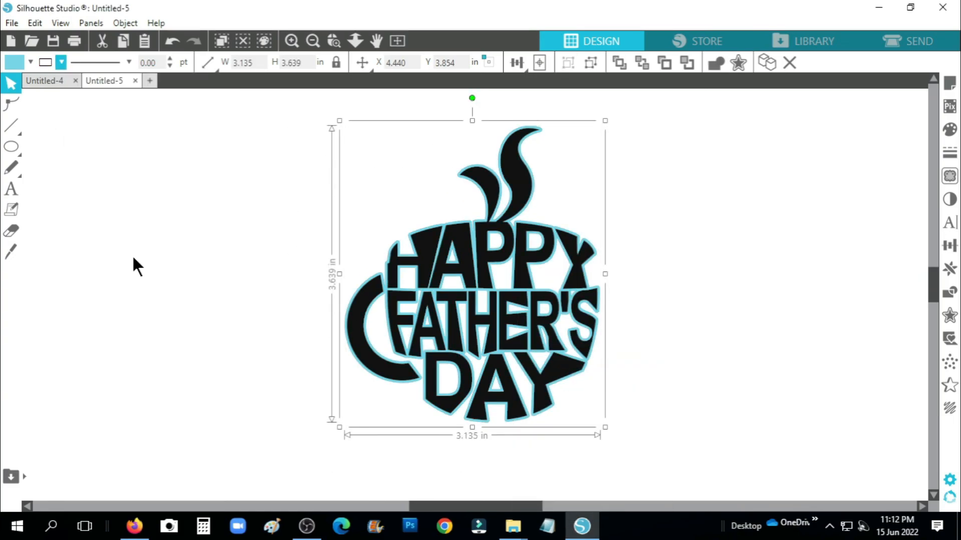
left_click(282, 298)
scroll(281, 297, "up", 1)
scroll(281, 297, "up", 4)
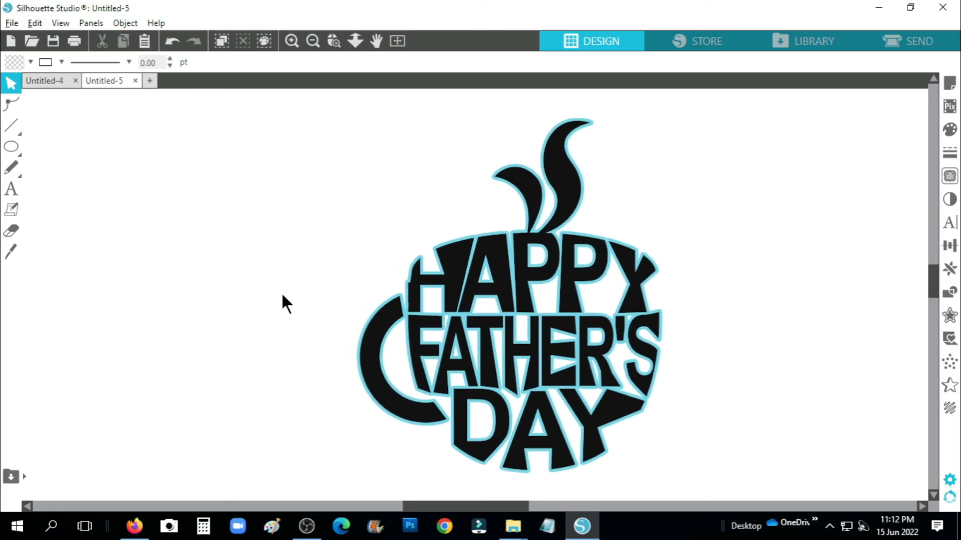
left_click_drag(441, 507, 454, 512)
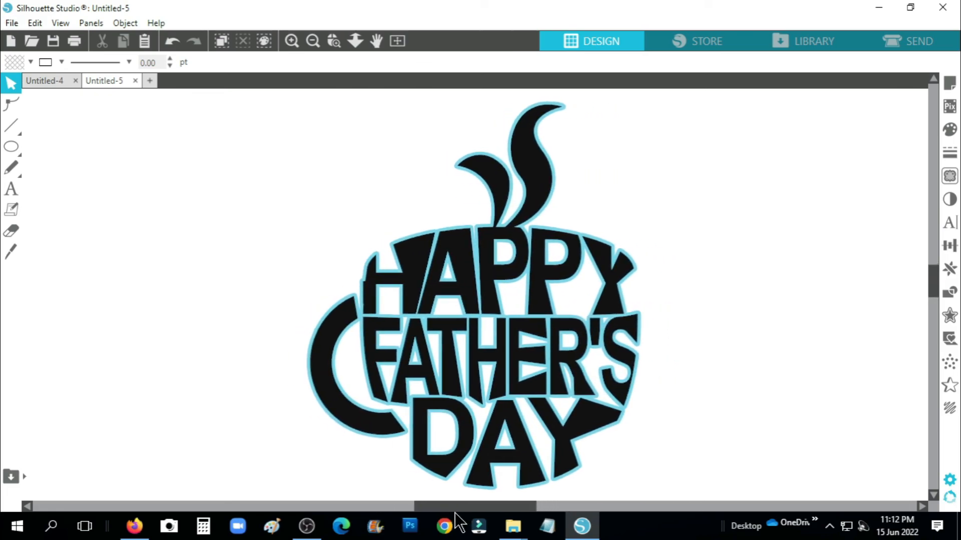